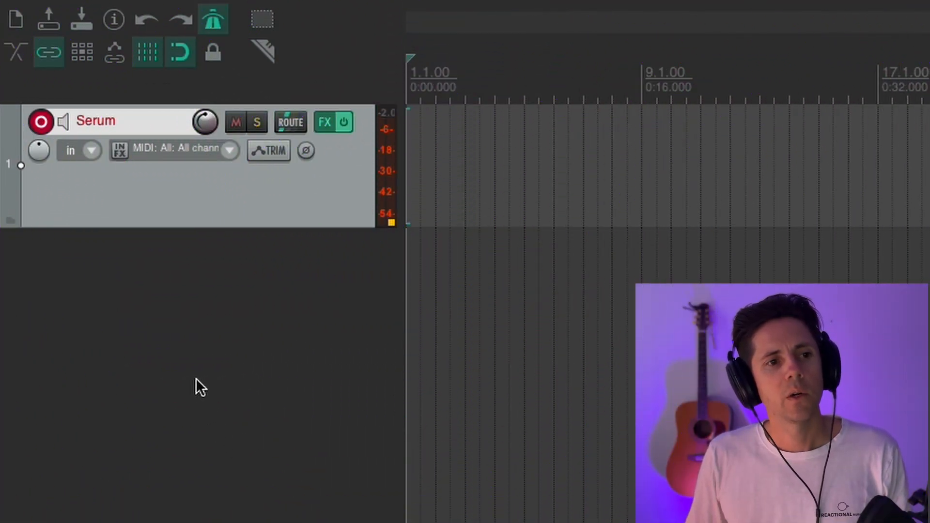
- Rename the Serum track Performer: SynthPluck
double_click(135, 118)
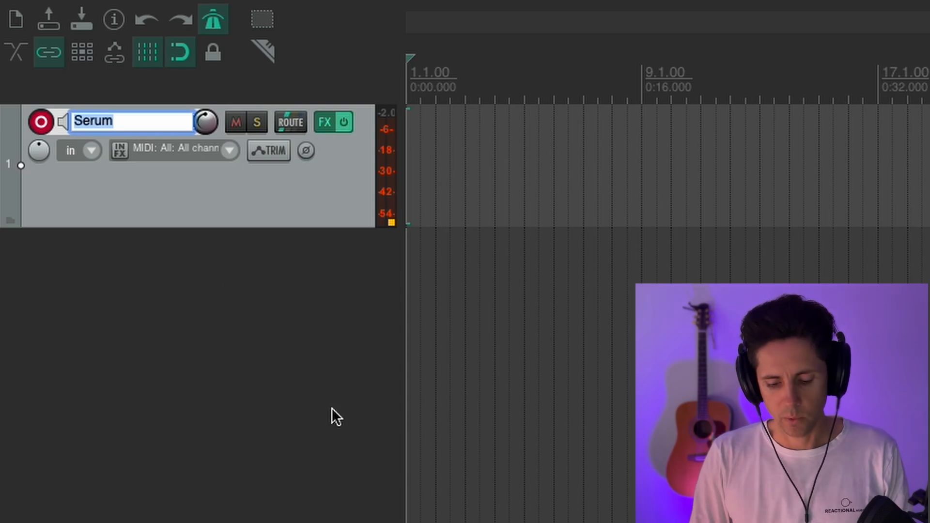
type("Performer")
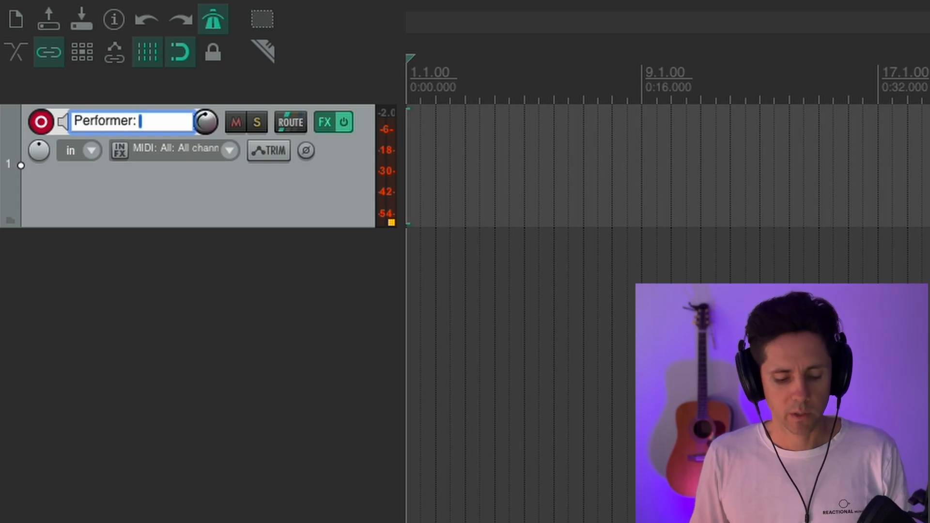
type(": Sytn")
key("BackSpace")
key("BackSpace")
type("nthPlug")
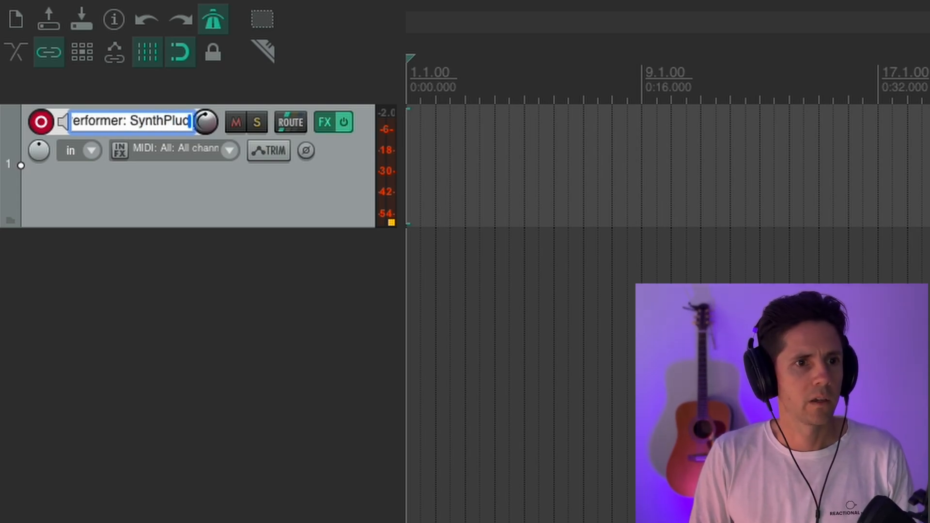
type("k")
key("Return")
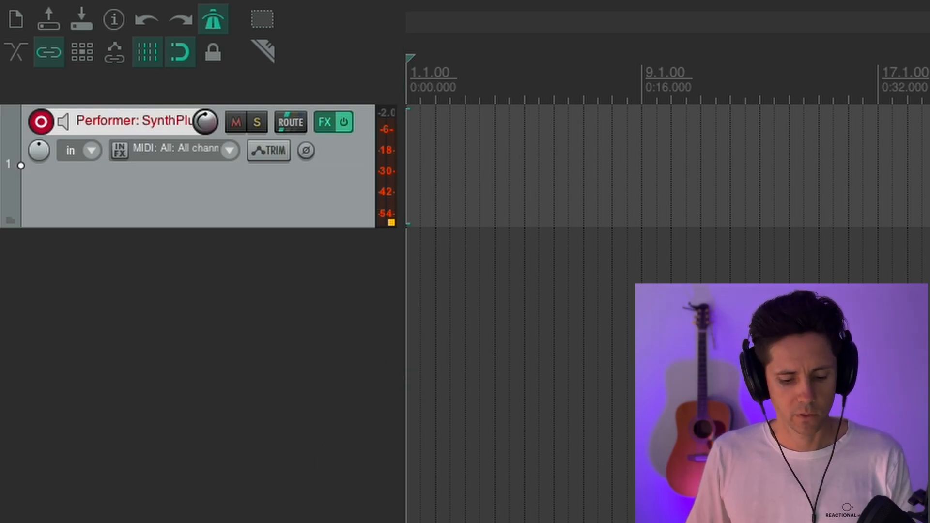
- Record a four-bar MIDI part on the SynthPluck track and quantize its notes
key("ctrl+r")
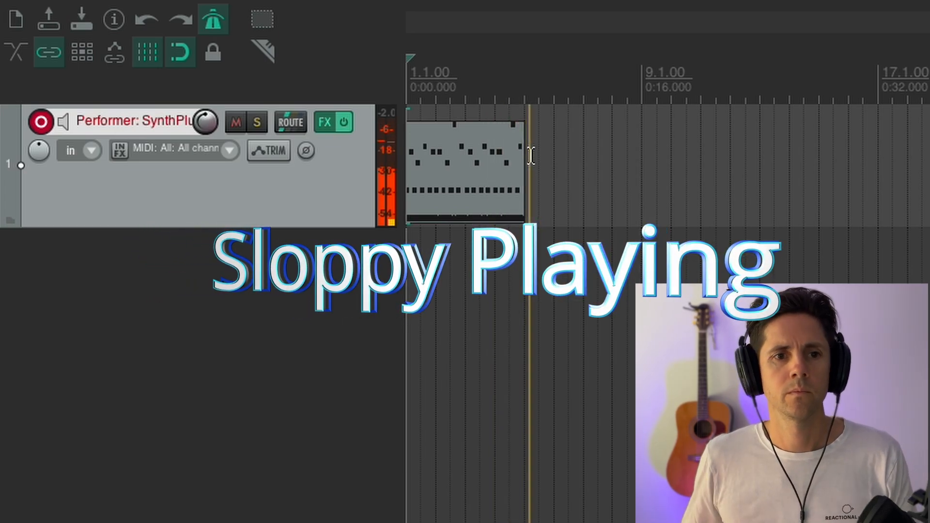
key("space")
double_click(499, 183)
key("q")
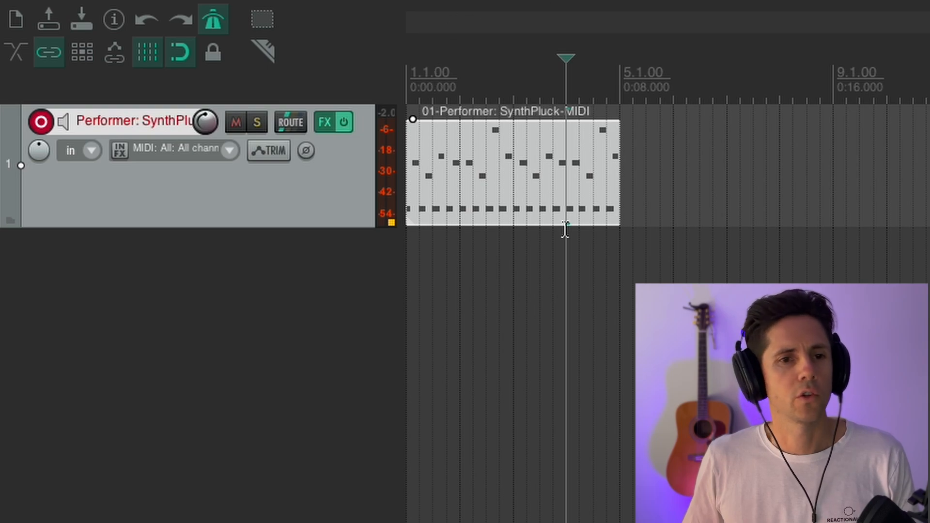
- Create a region from the time selection over the four-bar SynthPluck clip and name it Part: A
left_click(407, 87)
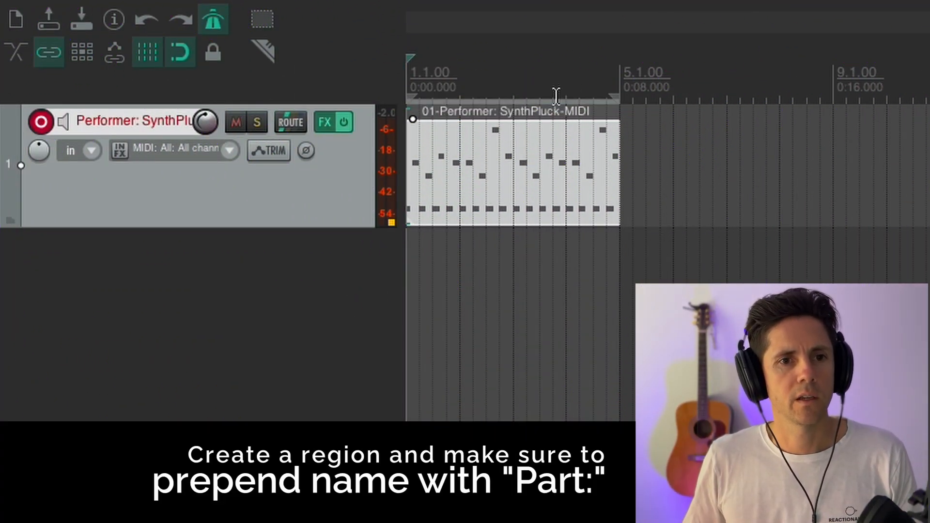
right_click(551, 90)
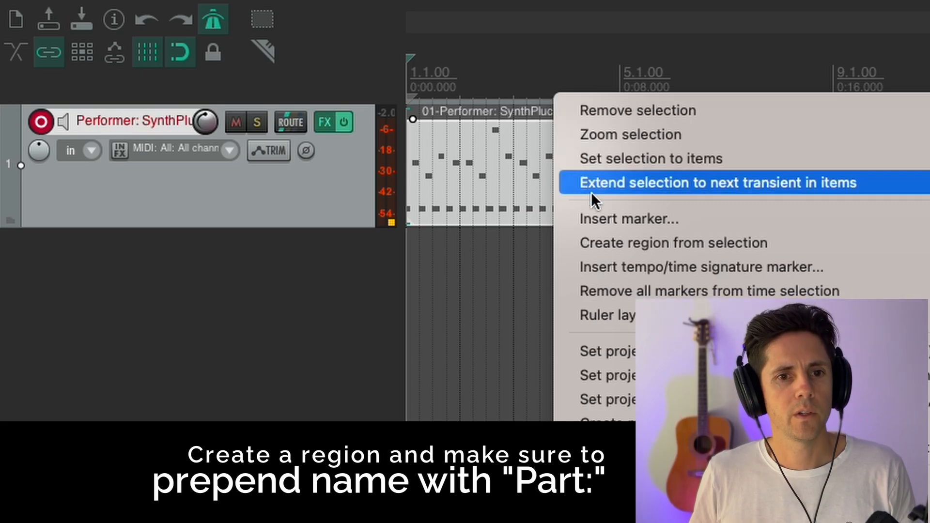
left_click(589, 266)
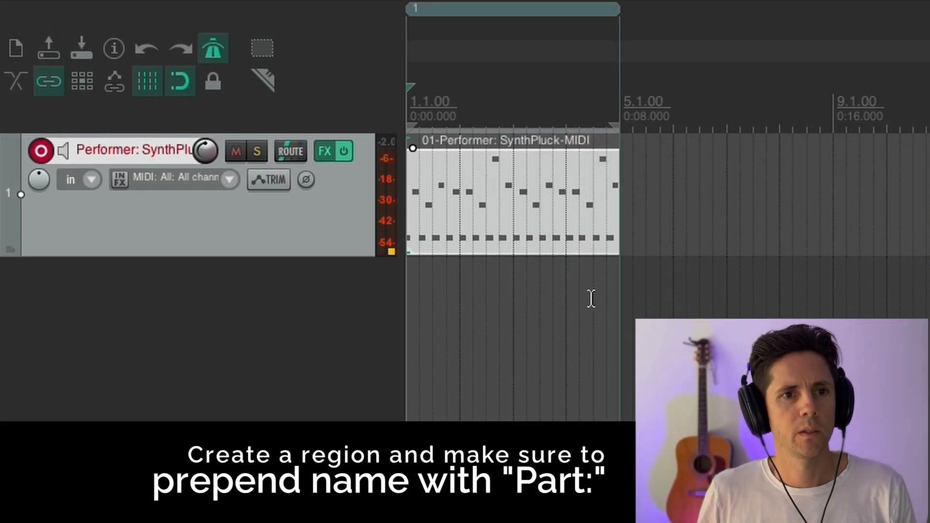
right_click(456, 11)
left_click(473, 25)
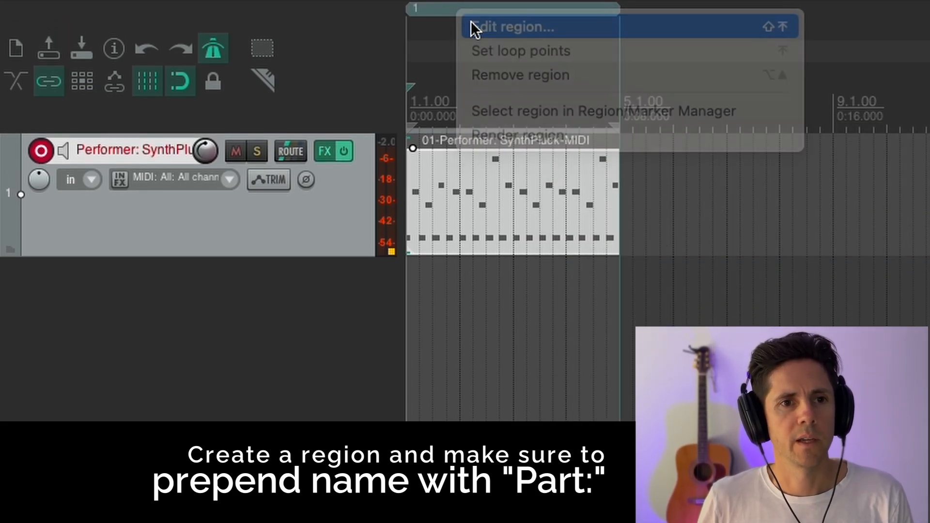
left_click_drag(498, 386, 684, 241)
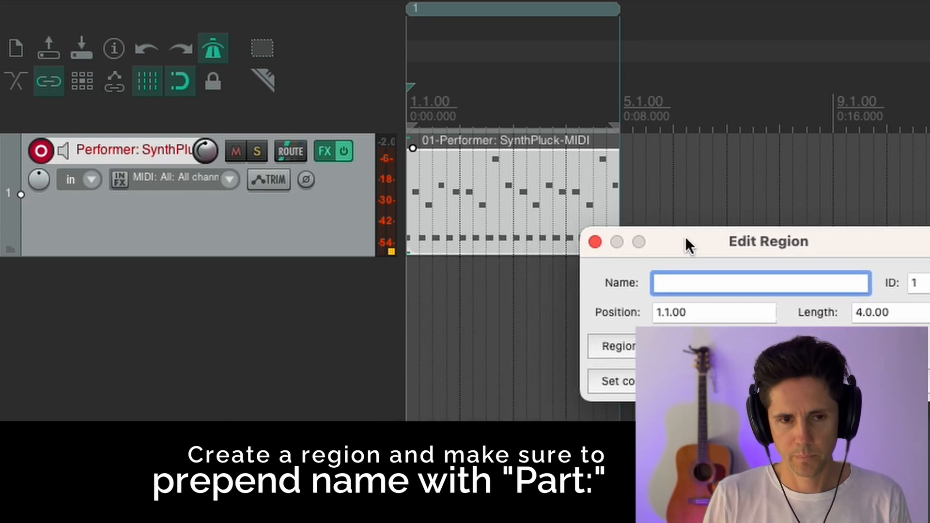
type("Part")
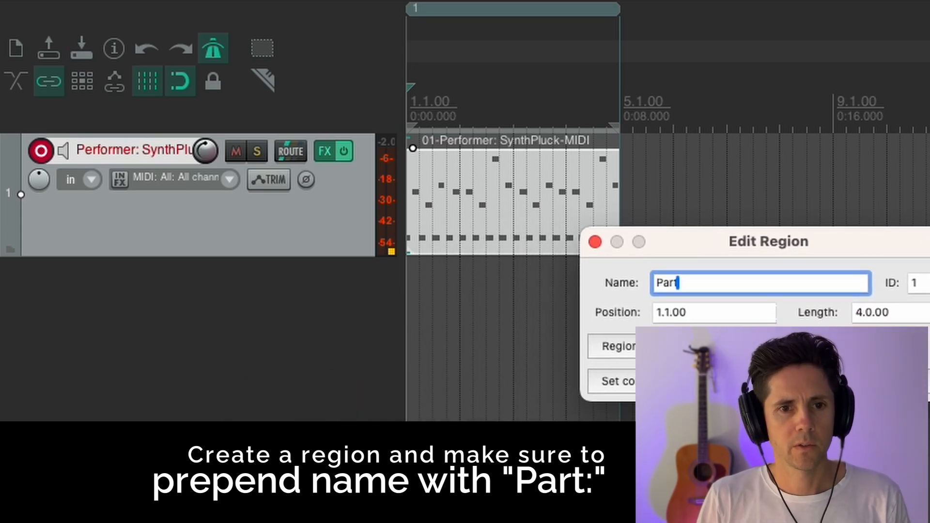
type(": A")
key("Return")
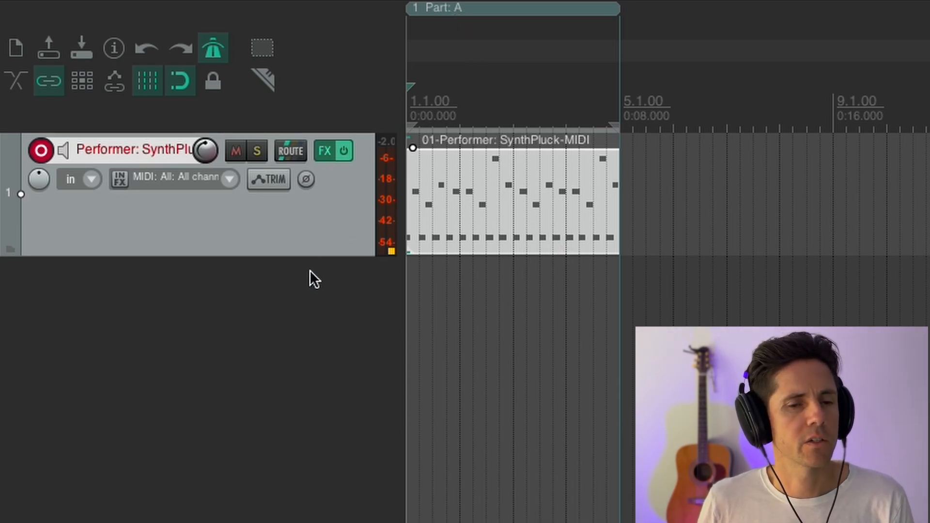
- Insert a marker named Key: D_minor at the project start, position 1.1.00
right_click(412, 110)
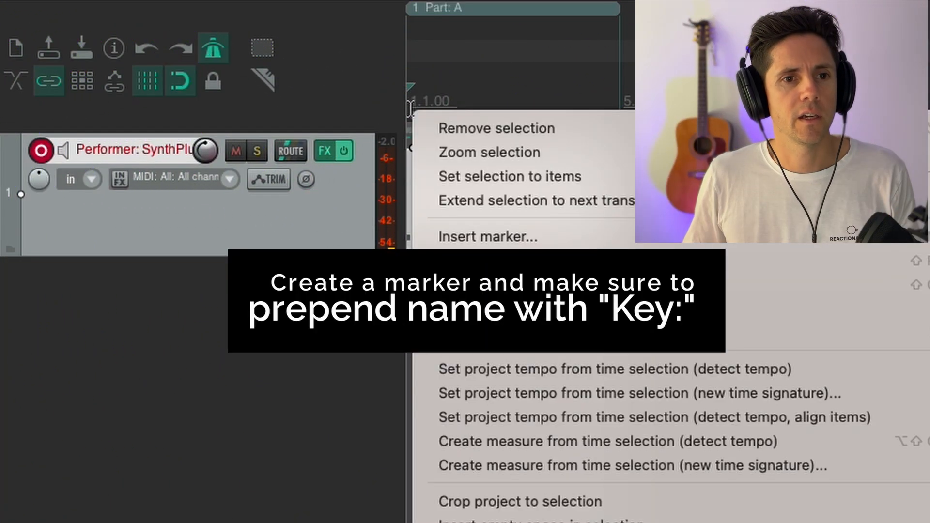
left_click(447, 236)
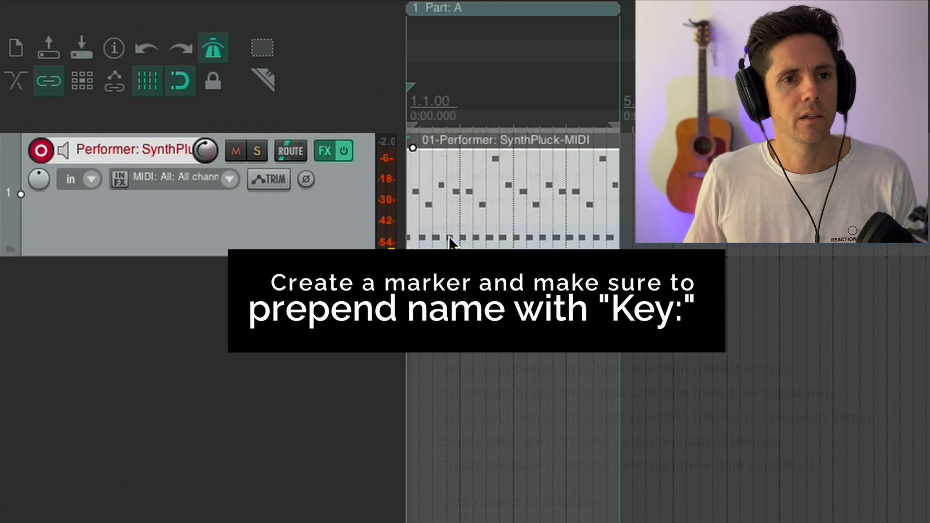
type("K")
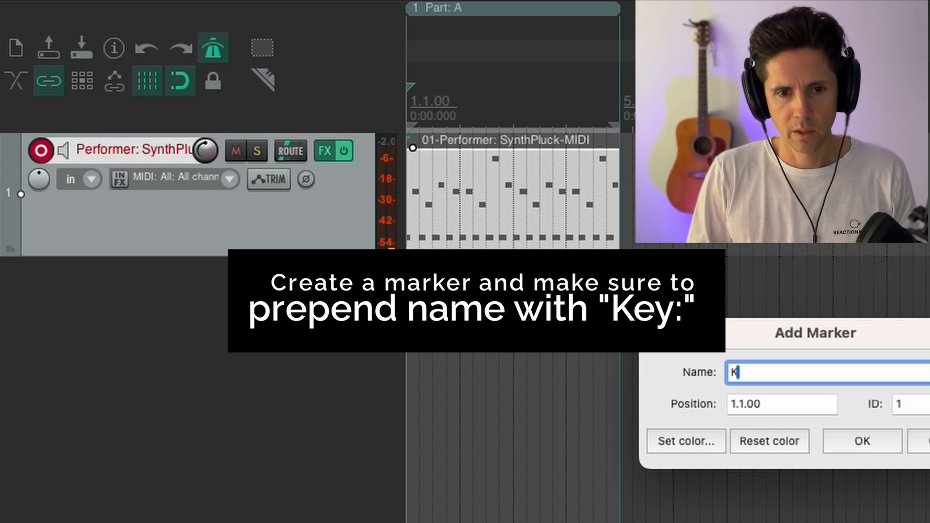
type("ey: D")
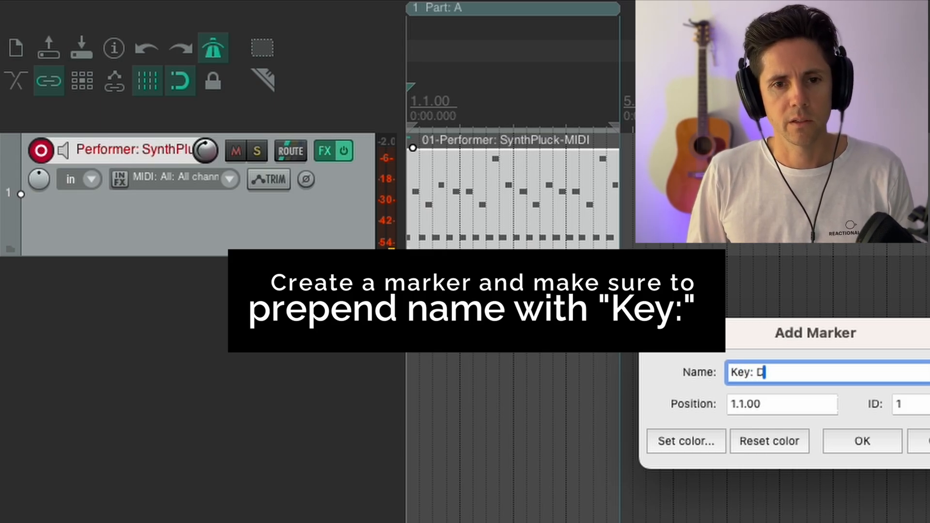
type("_minor")
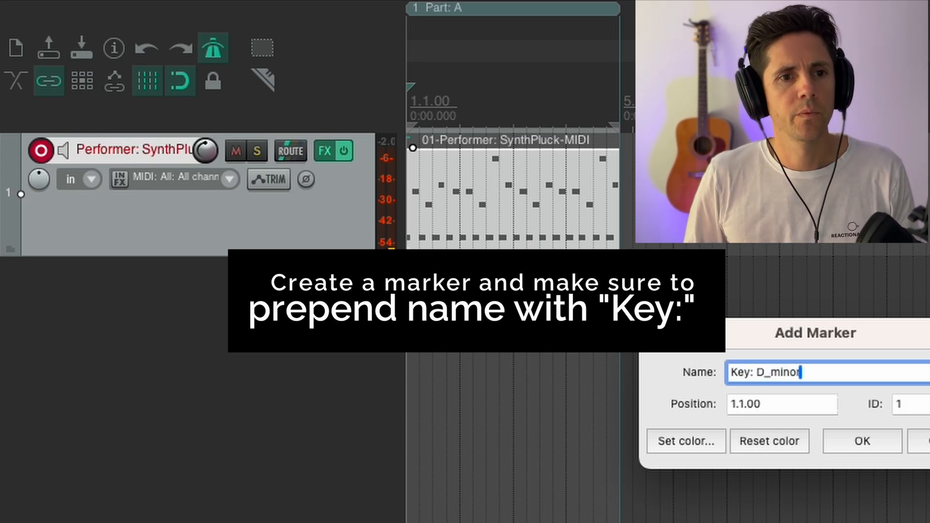
key("Return")
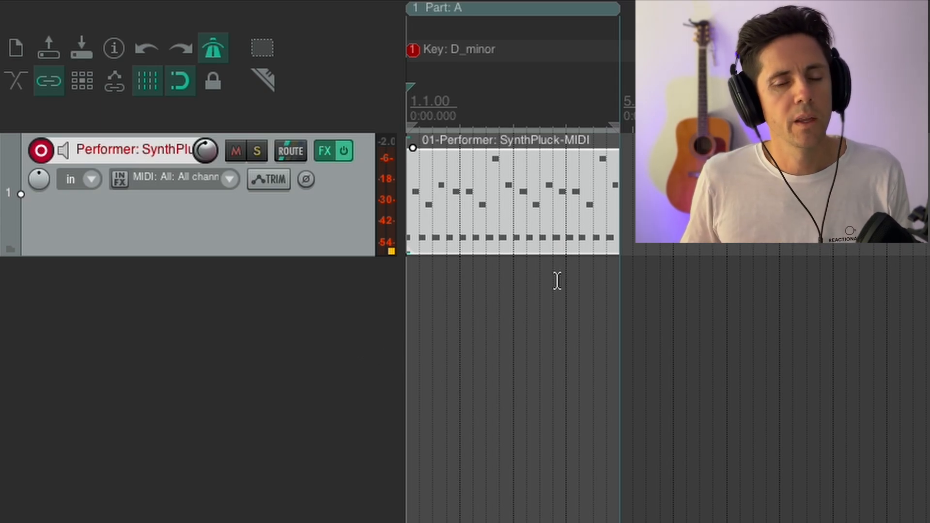
- Add a second Serum track for a four-bar MIDI part and quantize the recorded notes
double_click(220, 311)
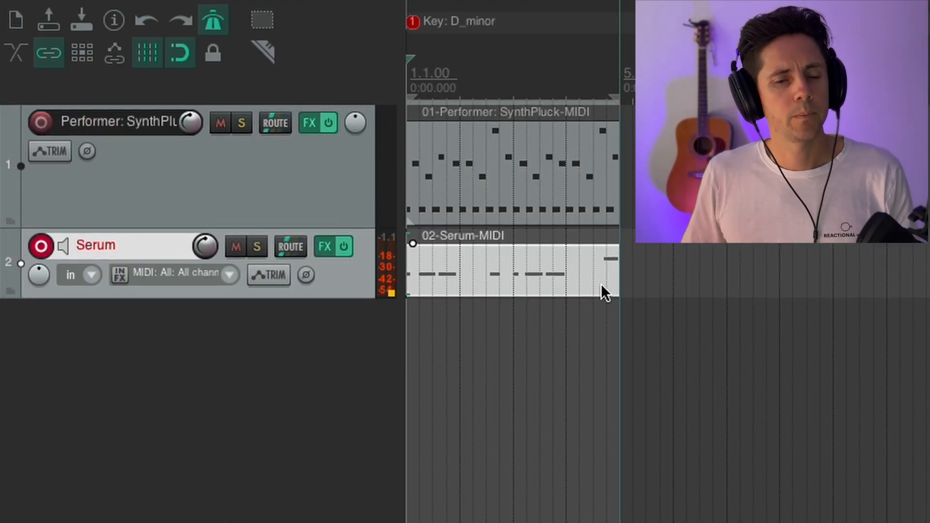
double_click(581, 289)
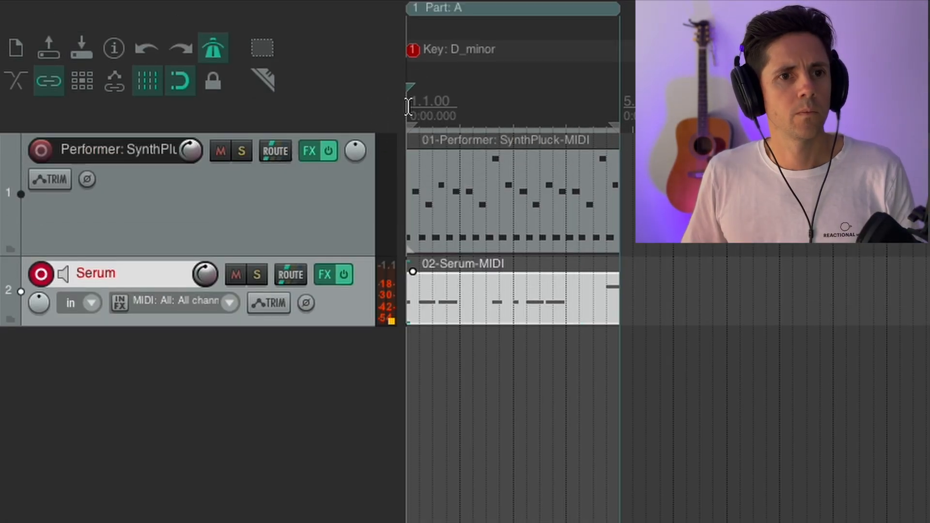
key("space")
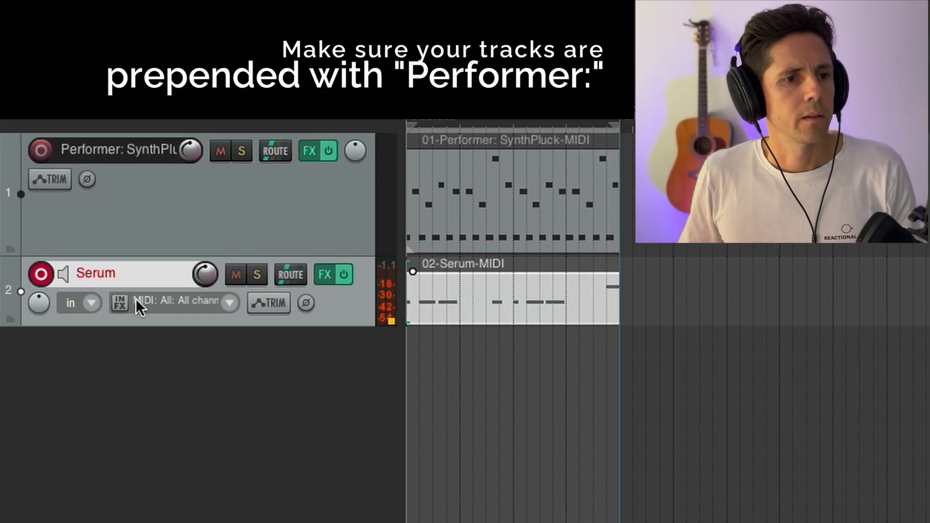
- Rename the second track, Serum, to Performer: Bass
double_click(133, 272)
type("Pa")
type("r")
key("BackSpace")
key("BackSpace")
type("erformer")
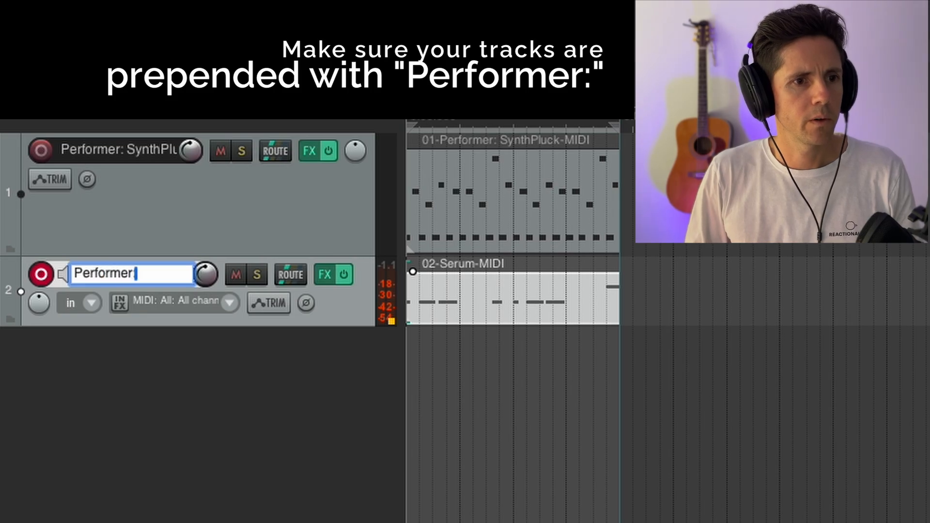
type(": Bass")
key("Return")
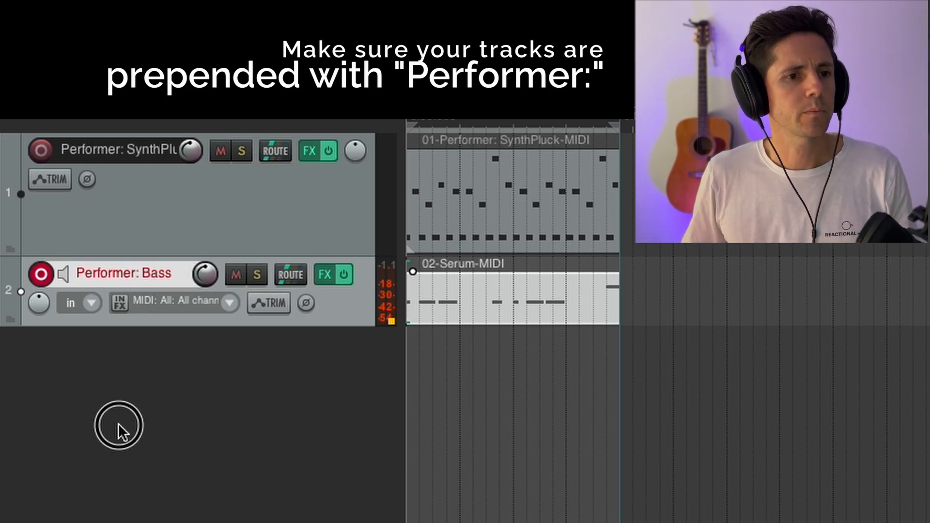
- Insert a virtual instrument on a new track below the Bass track
left_click(122, 431)
right_click(119, 359)
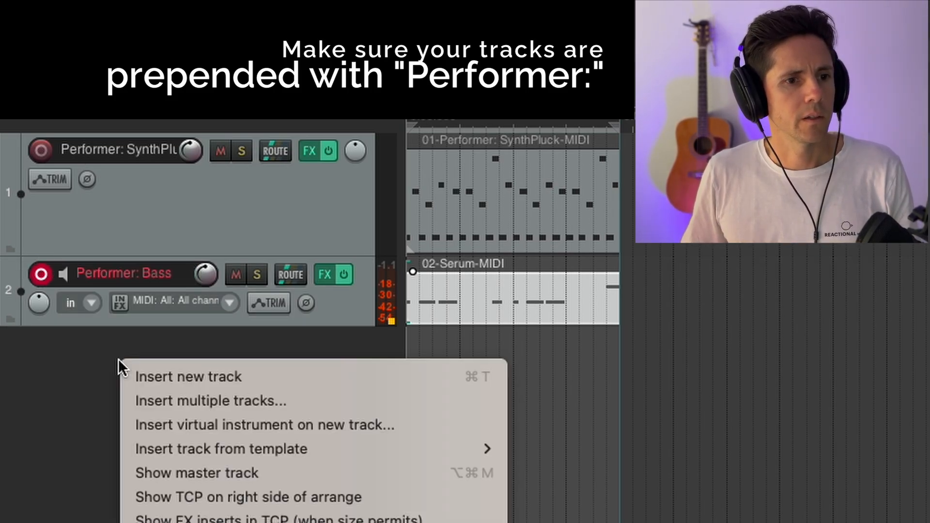
left_click(152, 419)
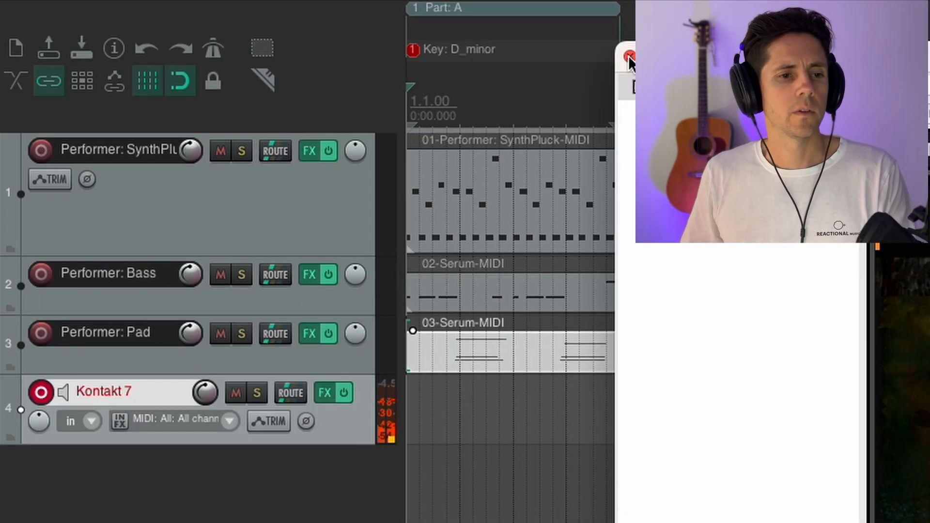
- Record a MIDI part on the Kontakt 7 track using the metronome, and switch the metronome off for playback
left_click(628, 56)
left_click(213, 48)
key("super+r")
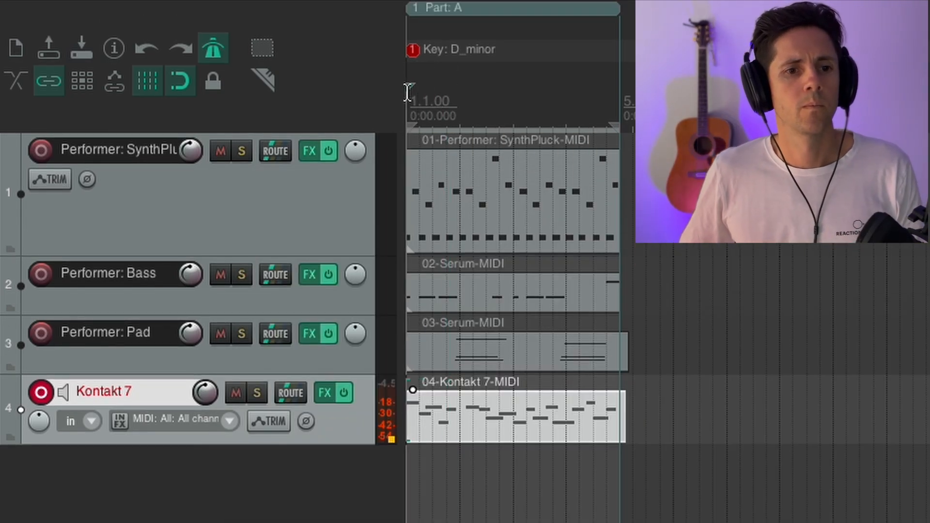
key("space")
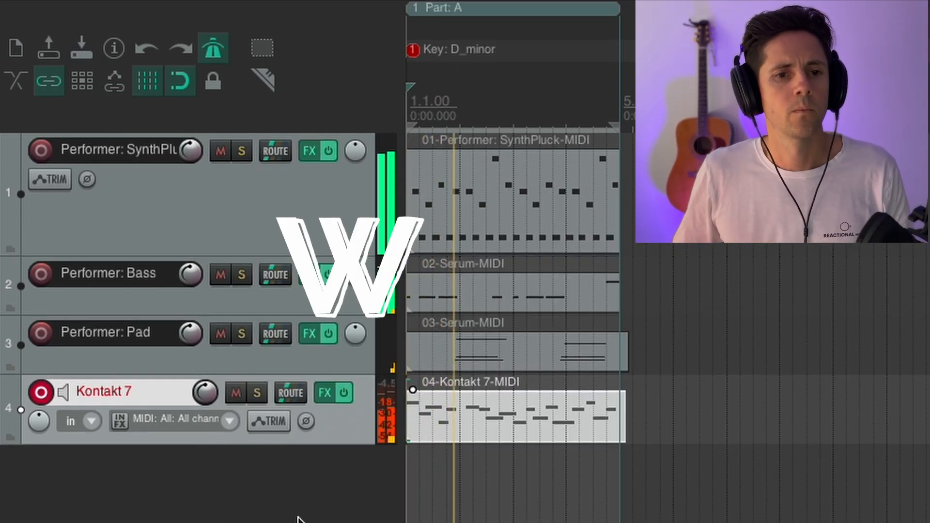
left_click(211, 48)
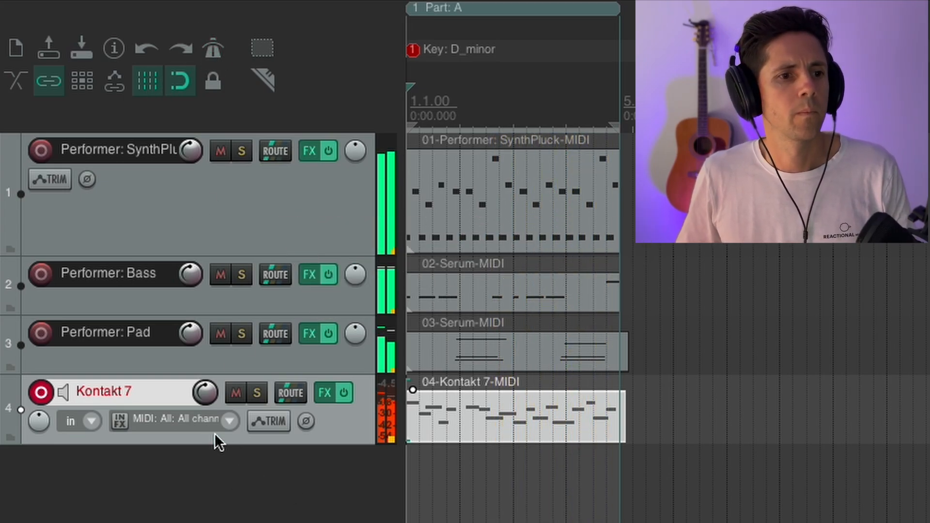
- Rename the Kontakt 7 track Performer: CoolDrums Perc
double_click(161, 390)
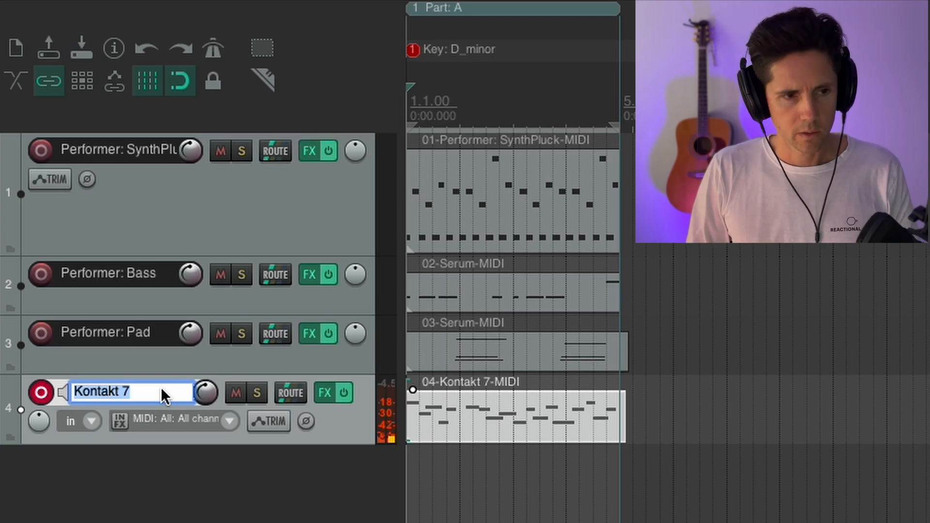
type("Performer:")
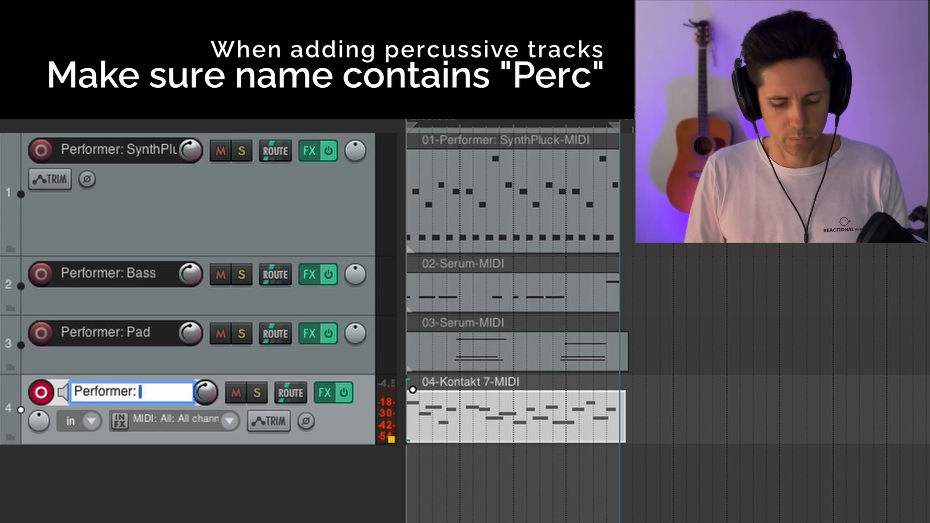
type("Coo")
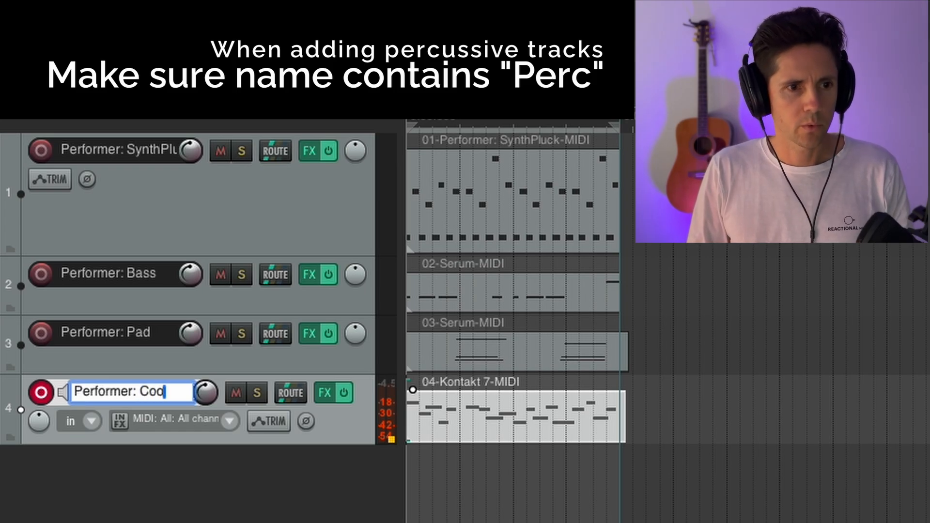
type("lDrums Perc")
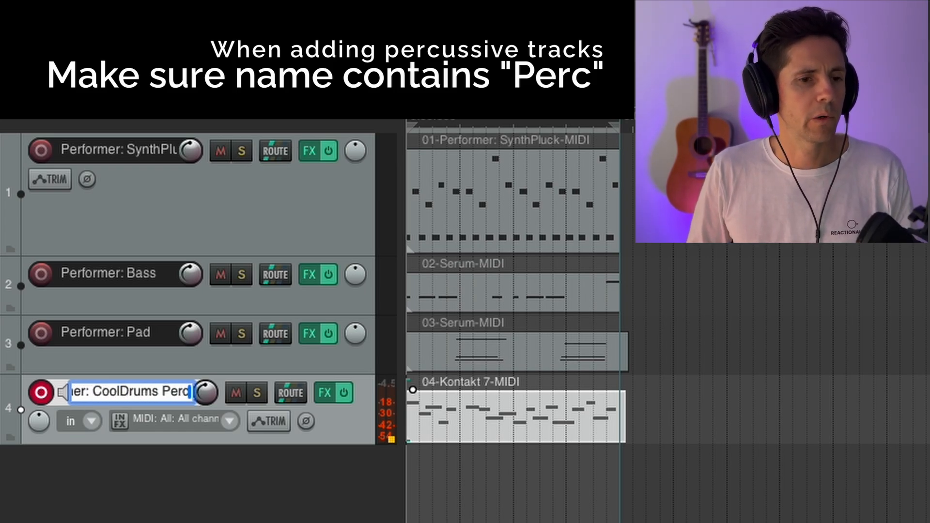
key("Return")
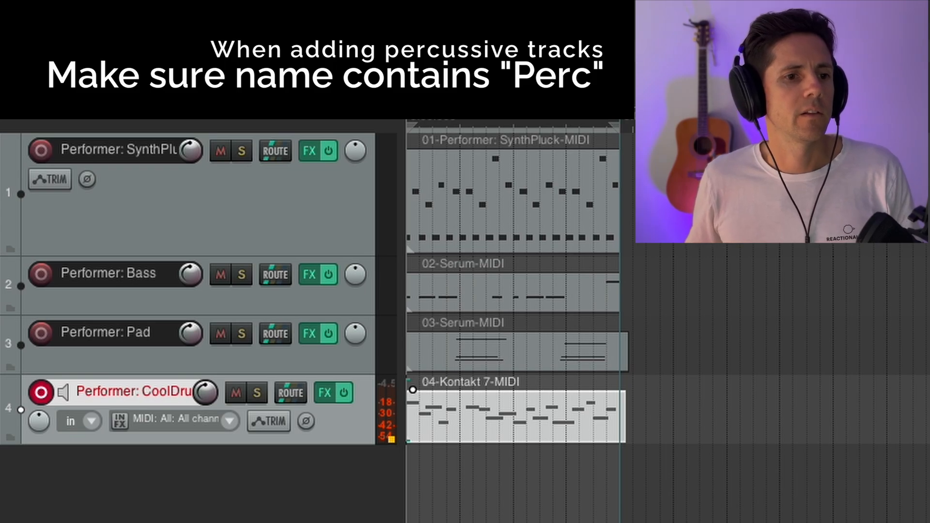
double_click(179, 390)
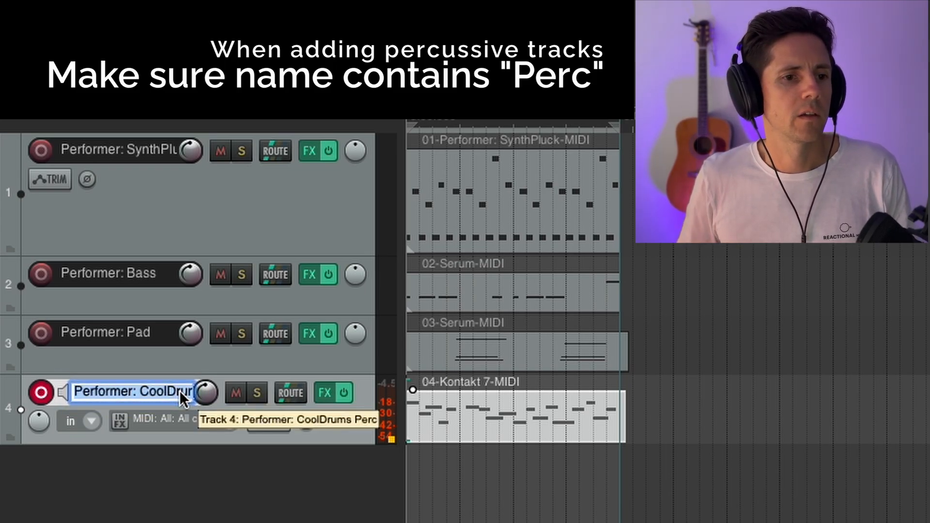
- Finish editing the drum track's name and glue the Pad track's MIDI item within the Part: A region
key("End")
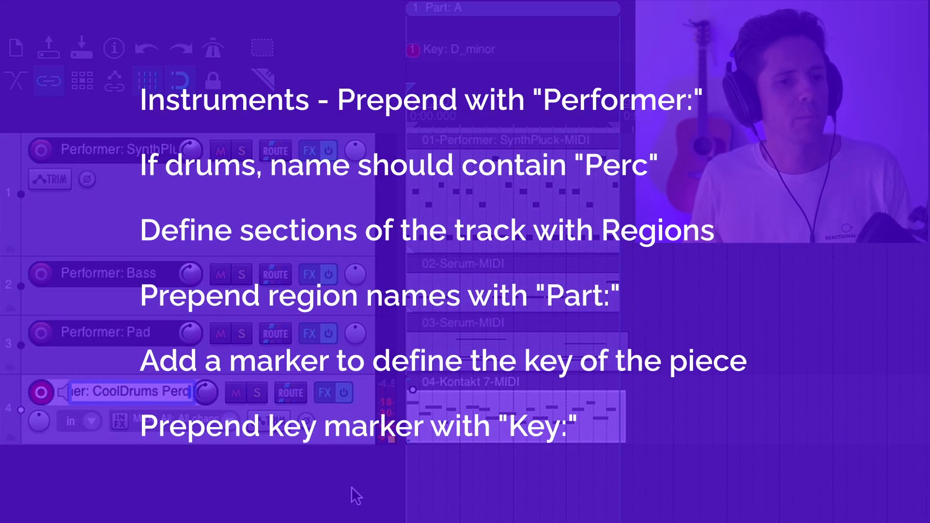
key("Return")
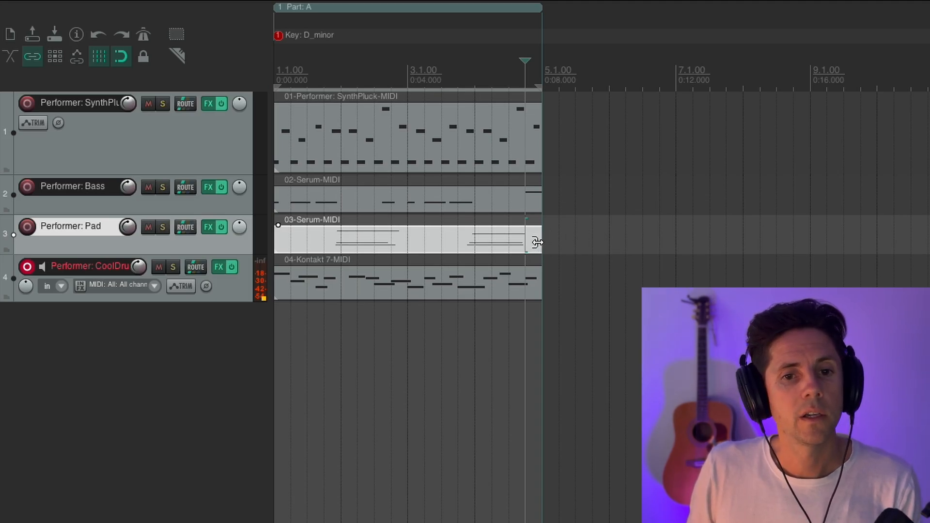
right_click(536, 241)
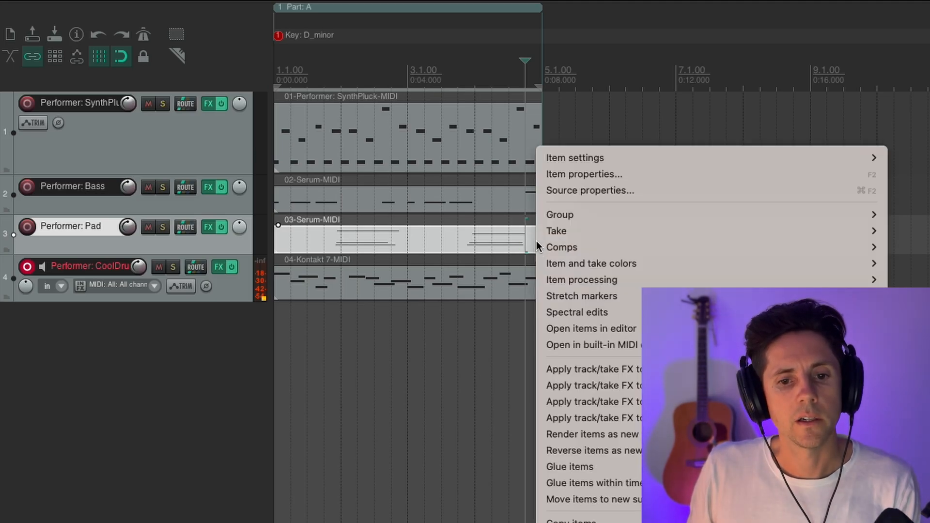
left_click(629, 466)
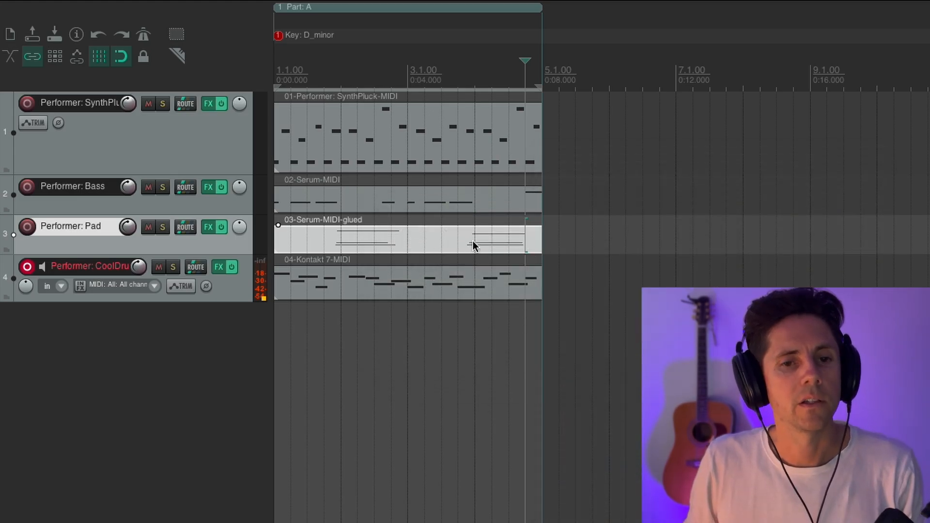
left_click(609, 272)
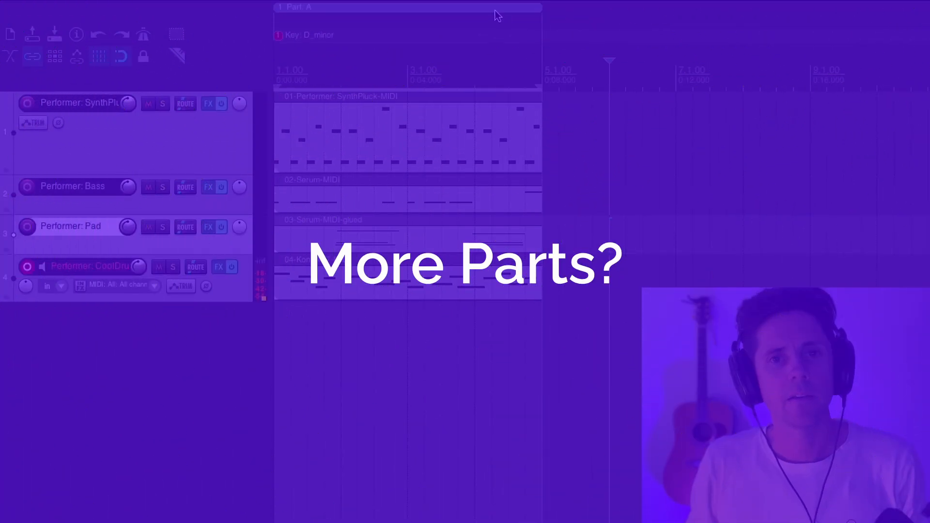
- Copy the Part: A region with its MIDI items and Key marker so the copy starts at bar 5
right_click(490, 13)
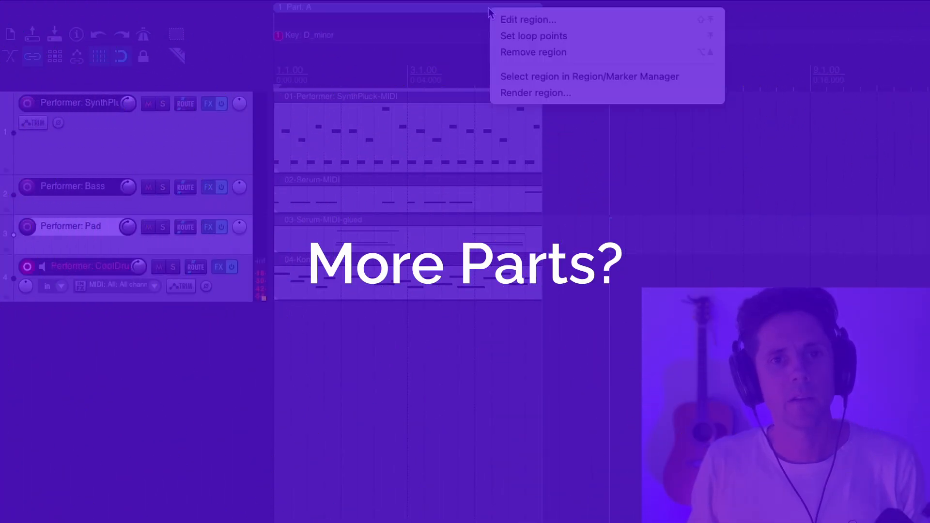
left_click(478, 13)
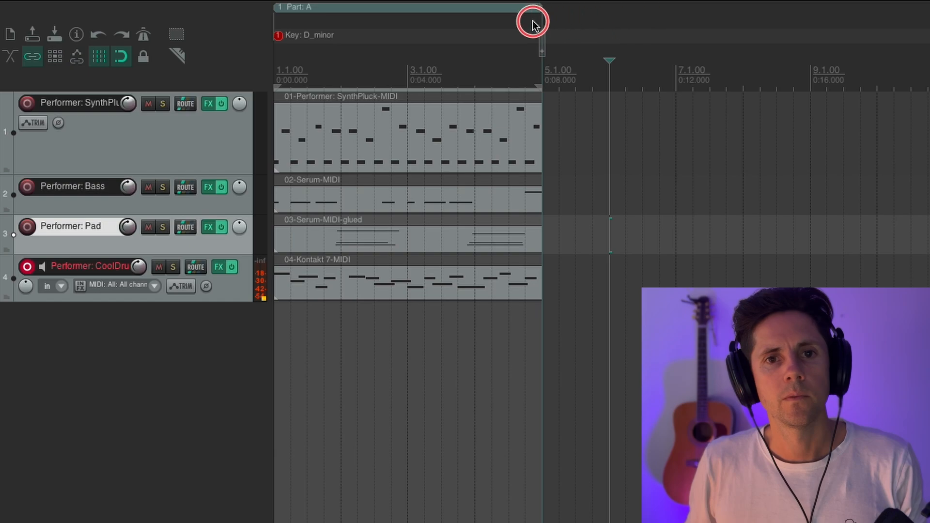
left_click_drag(533, 21, 533, 22)
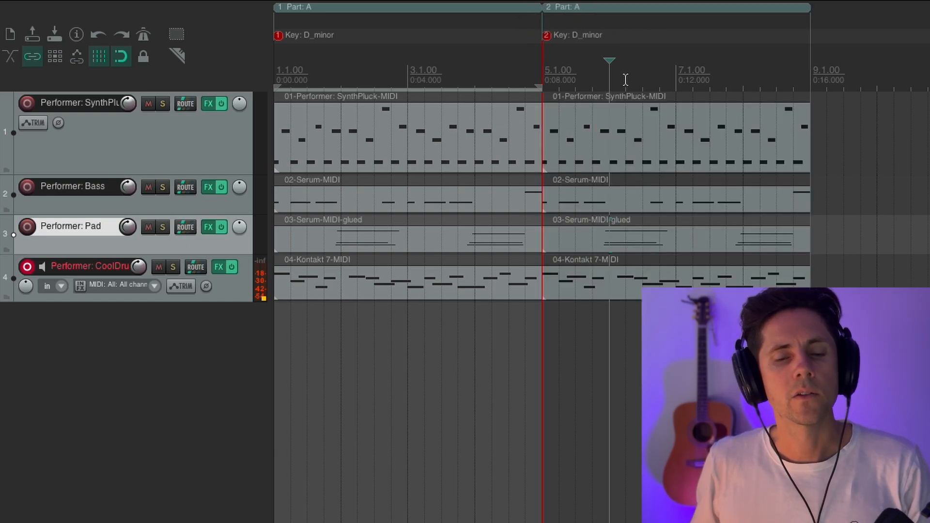
- Rename the second region Part: B
right_click(589, 9)
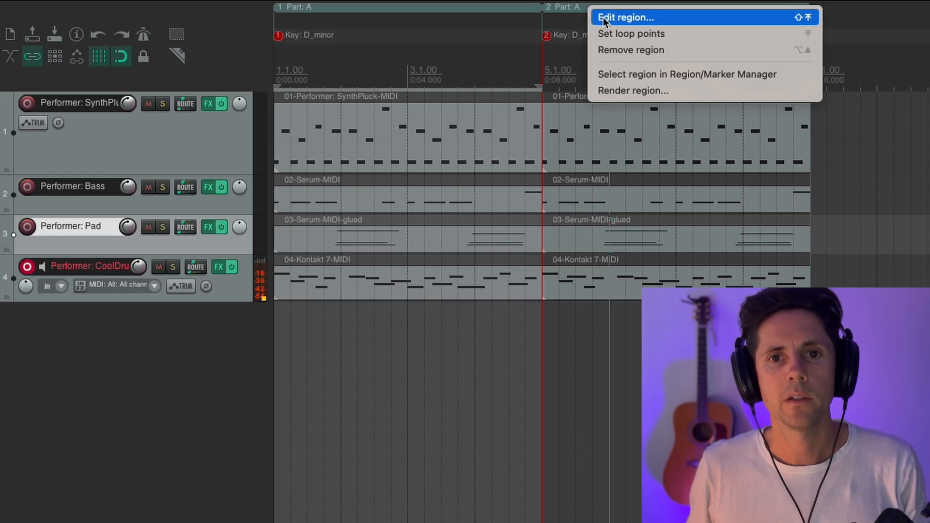
left_click(618, 16)
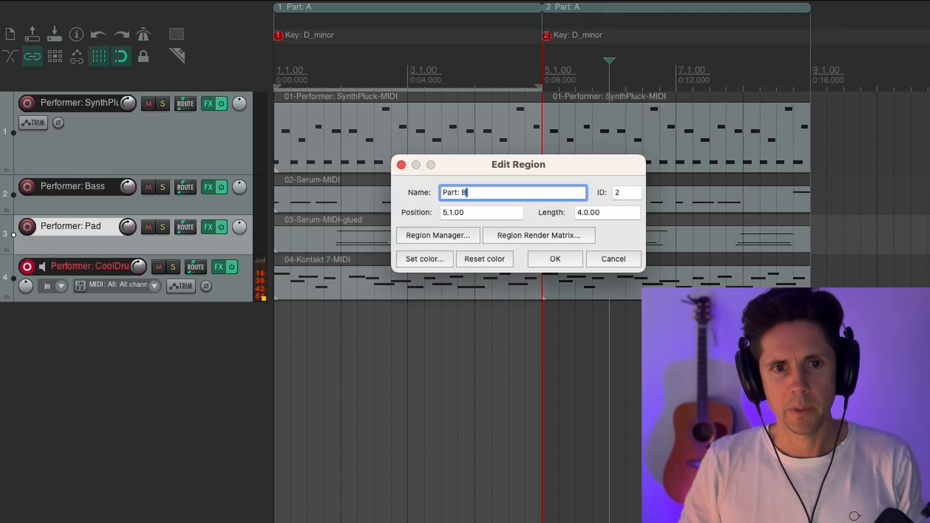
type("B")
key("Return")
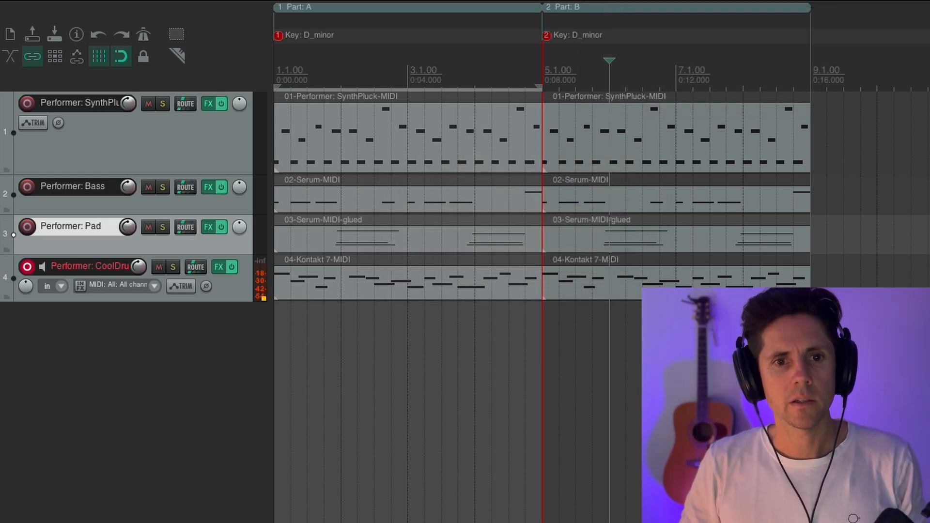
- Open the SynthPluck MIDI item in Part: B and move several of its notes to new pitches
double_click(638, 144)
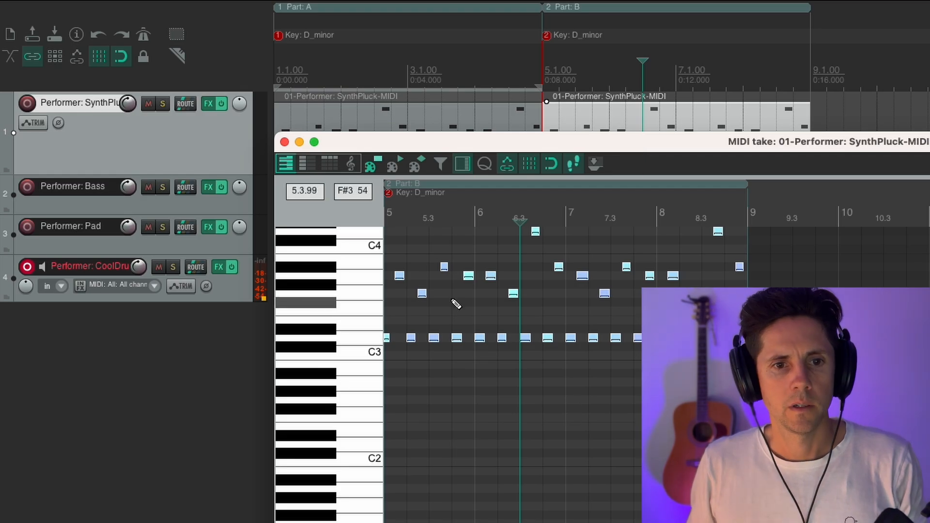
left_click(398, 285)
left_click_drag(397, 286, 422, 277)
left_click_drag(603, 294, 604, 278)
left_click_drag(477, 338, 475, 347)
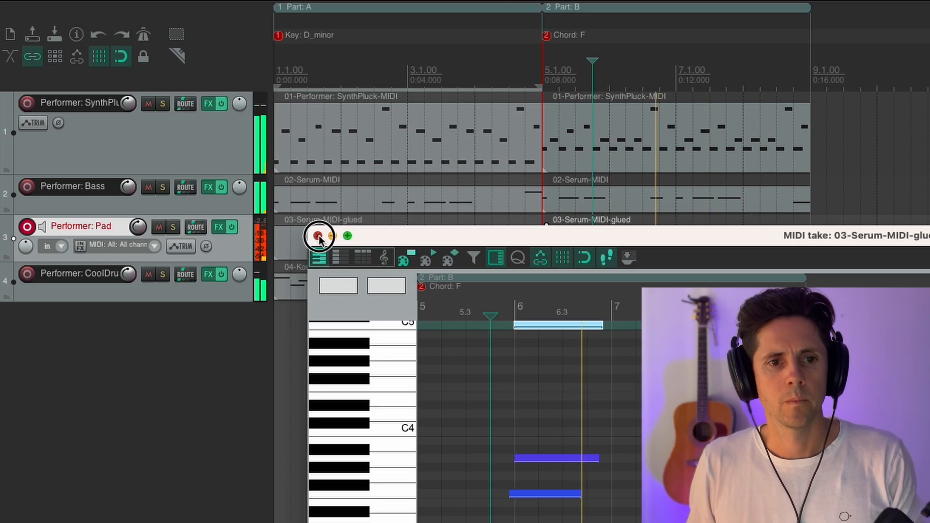
- Play Part: B from its start to check the edited MIDI items, and close the MIDI editor
left_click(511, 58)
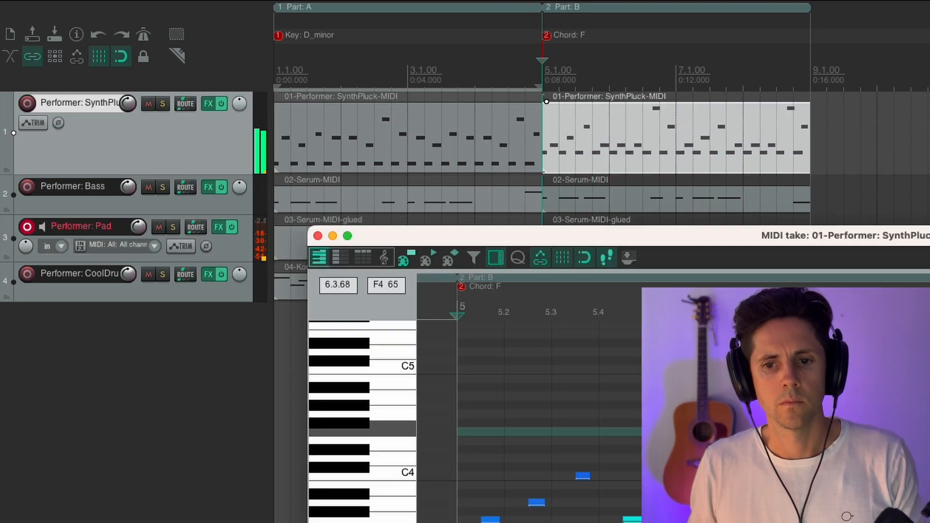
key("super+q")
key("Escape")
key("space")
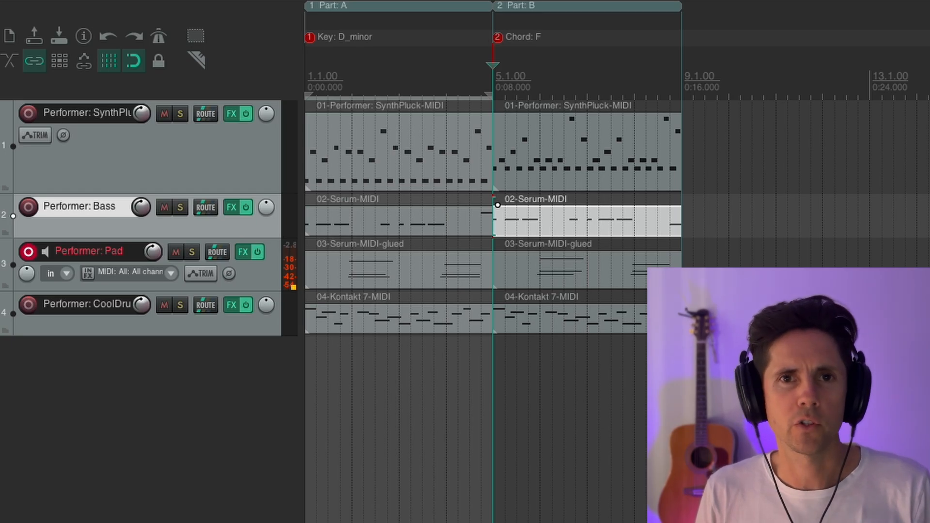
- Insert a new track below the drum track and name it Stinger: First
right_click(147, 382)
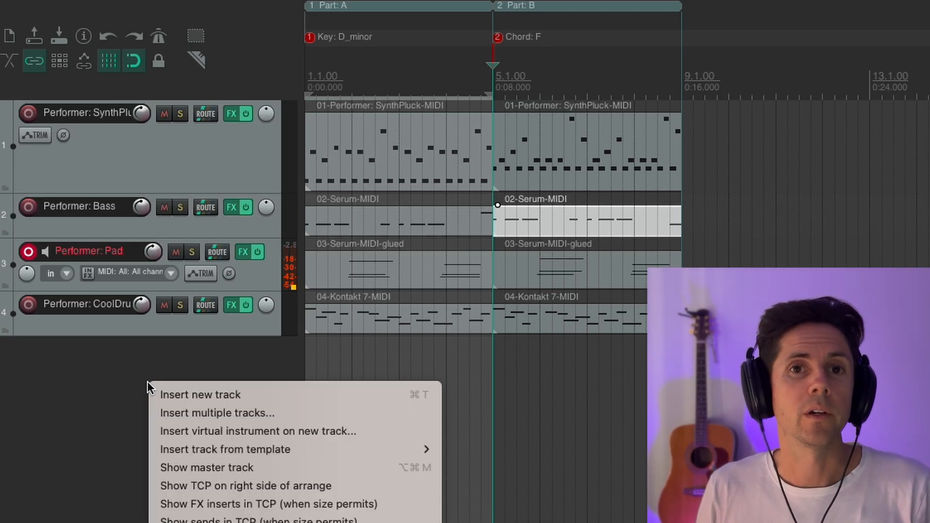
left_click(170, 395)
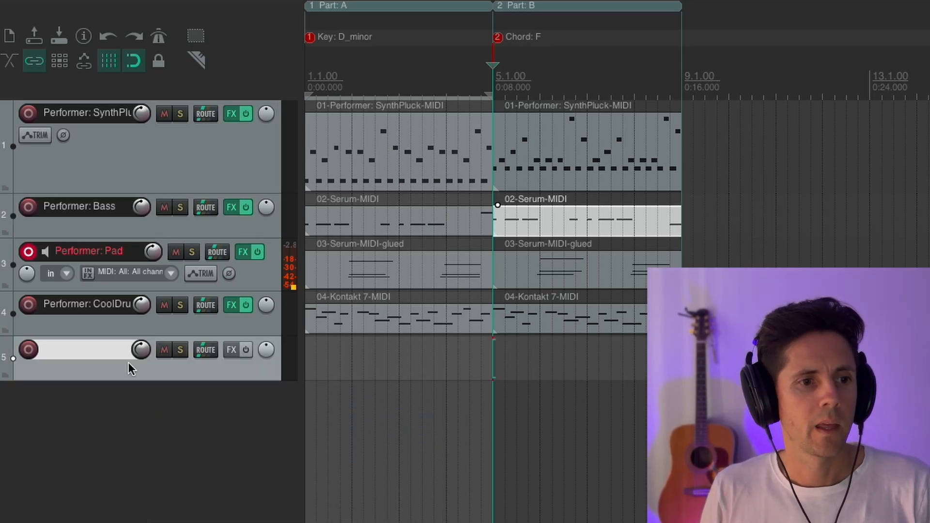
type("Stinger:")
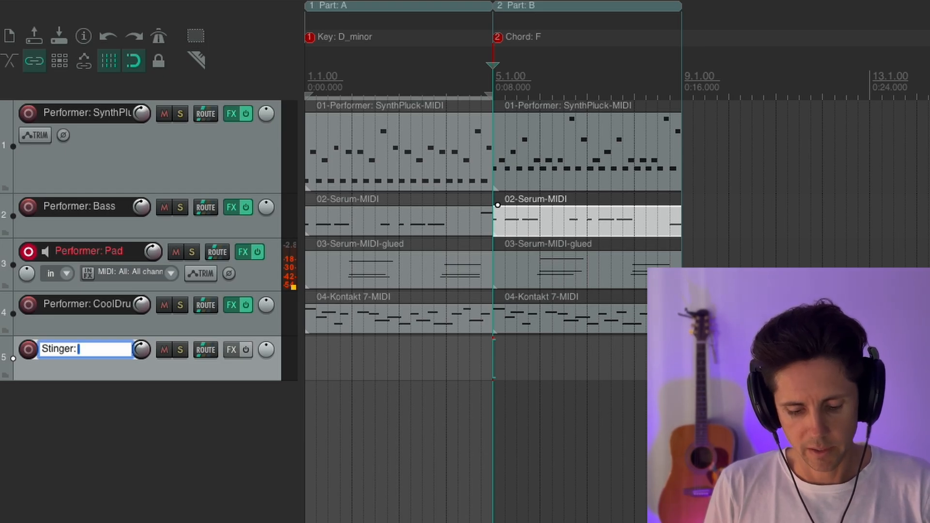
type("First")
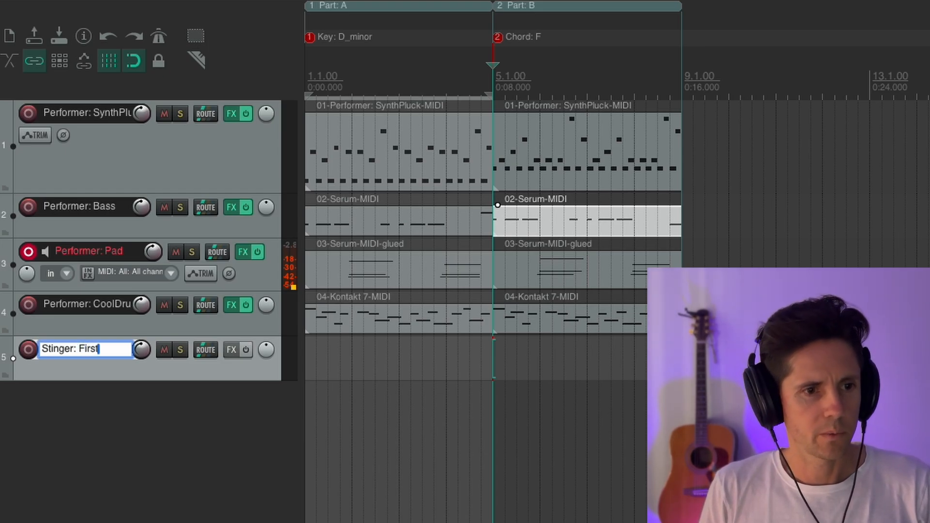
key("Return")
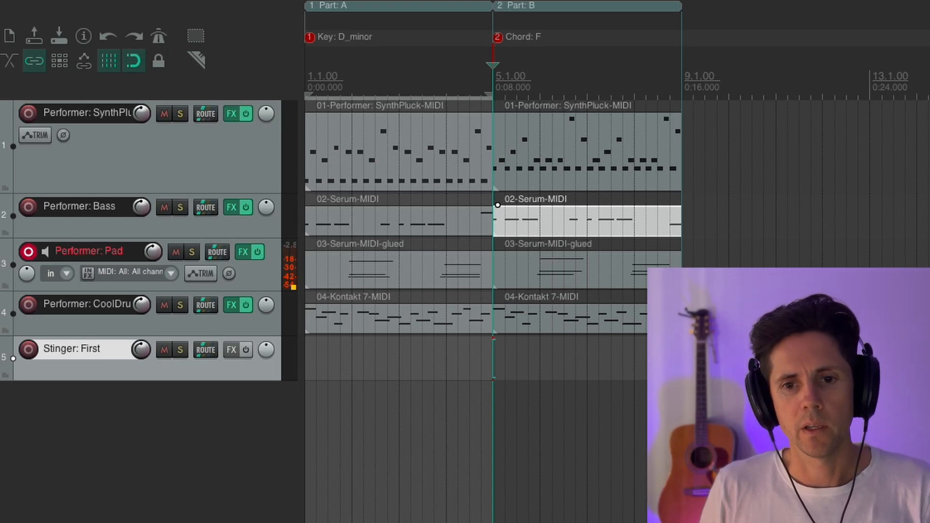
- Add a send from the Stinger: First track to the Performer: SynthPluck track
left_click(776, 358)
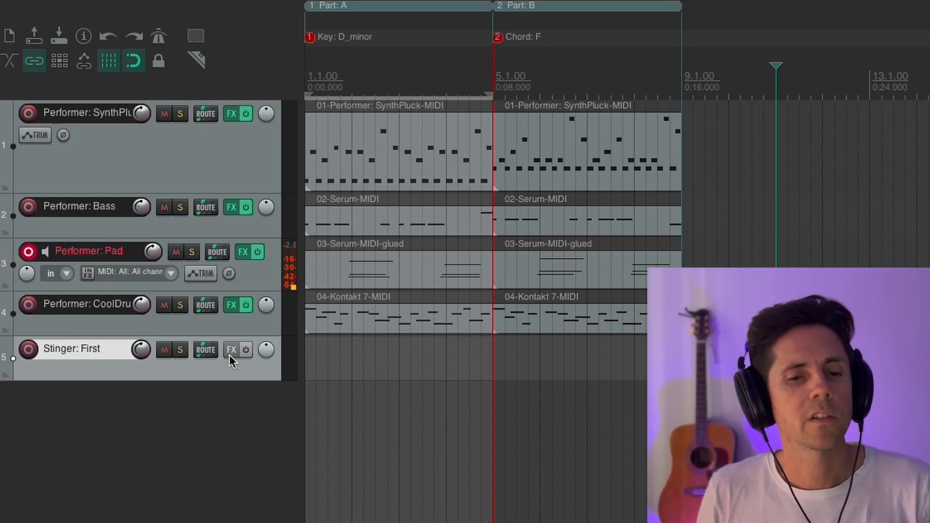
left_click(205, 349)
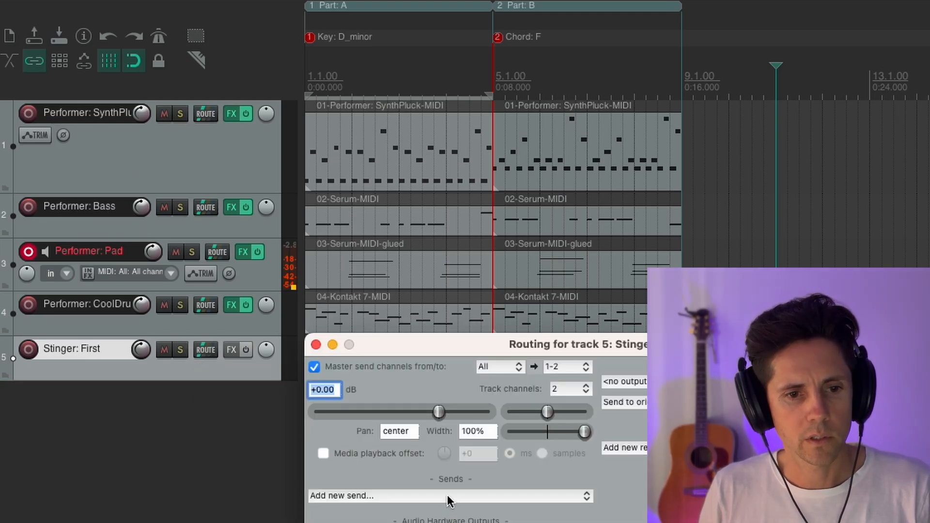
left_click(449, 499)
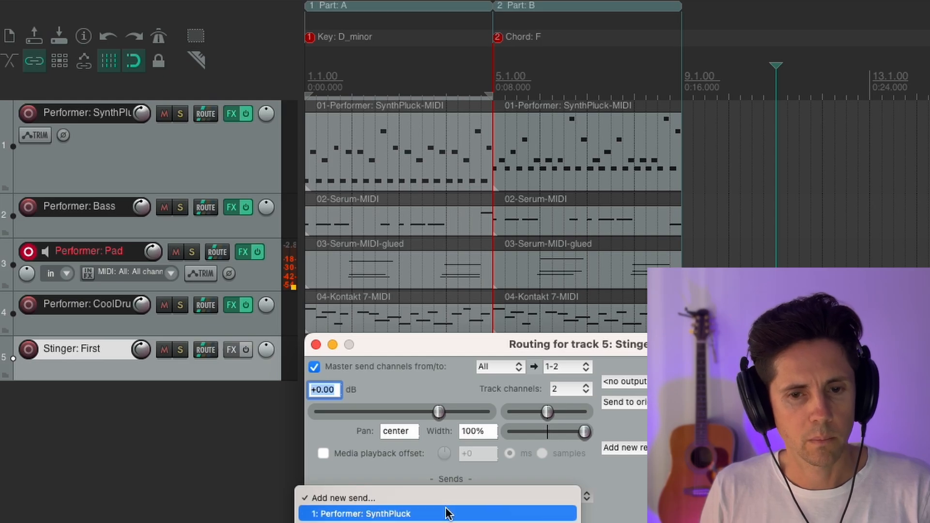
left_click(447, 514)
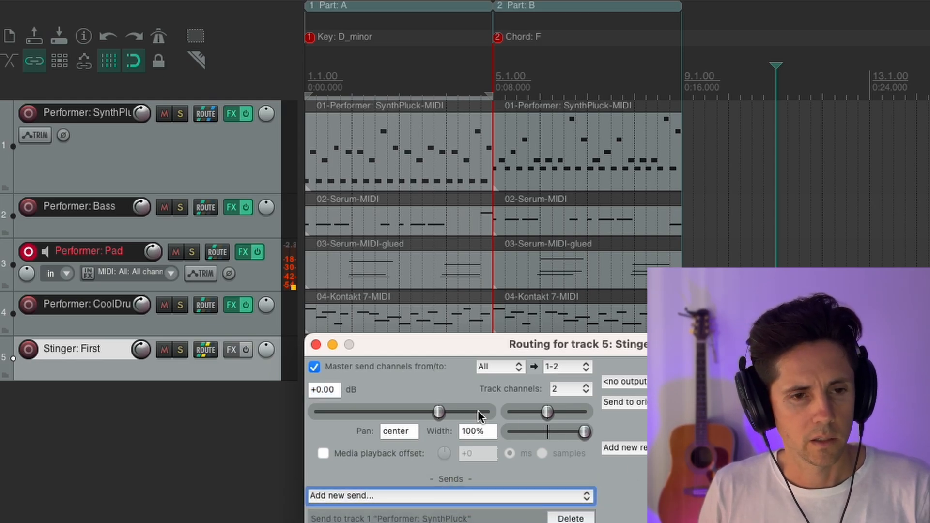
left_click(316, 345)
- Disarm the Pad track, arm Stinger: First for recording and set its input to all MIDI channels
left_click(28, 252)
left_click(28, 342)
left_click(171, 363)
mouse_move(218, 407)
mouse_move(387, 506)
left_click(539, 507)
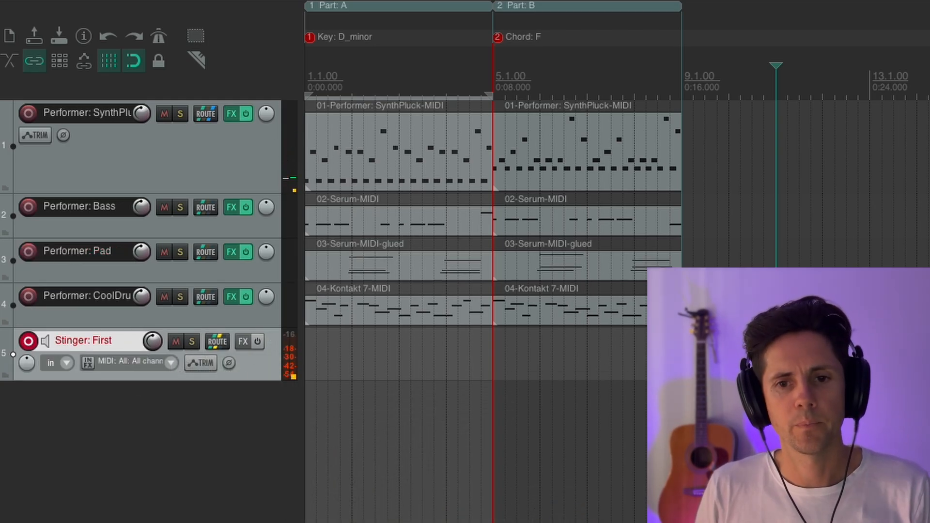
- Record short MIDI stinger phrases on the Stinger: First track starting at bar 11, after Part: B
left_click(775, 362)
left_click(775, 363)
key("ctrl+r")
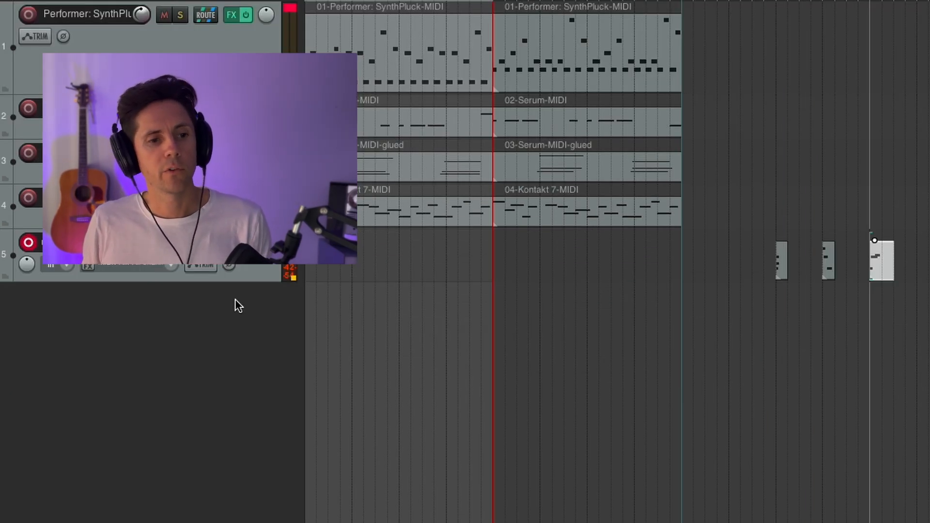
- Duplicate the Stinger: First track and rename the copy Stinger: Second
left_click(251, 277)
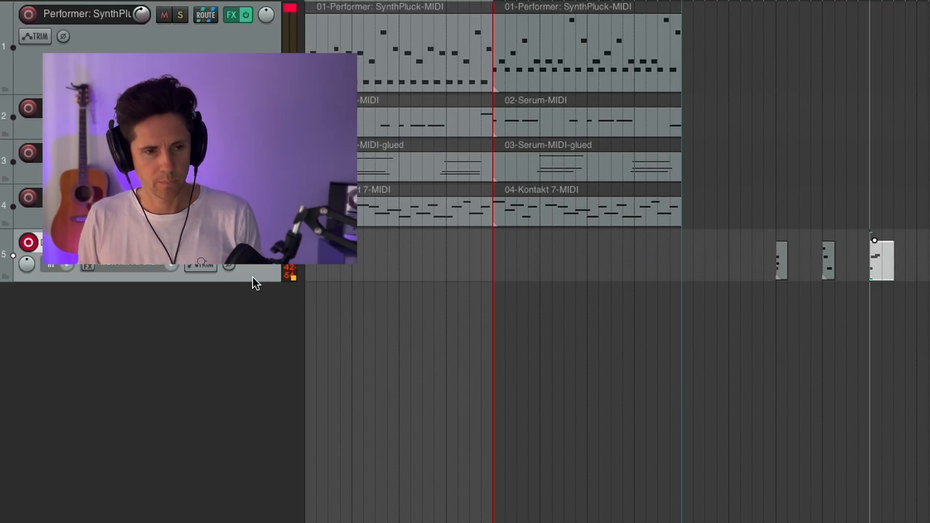
right_click(251, 277)
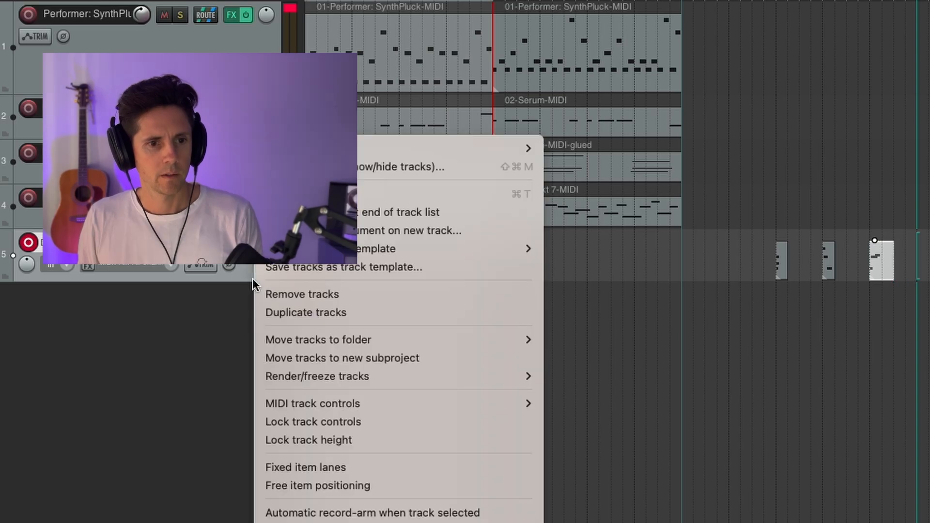
left_click(271, 312)
double_click(116, 297)
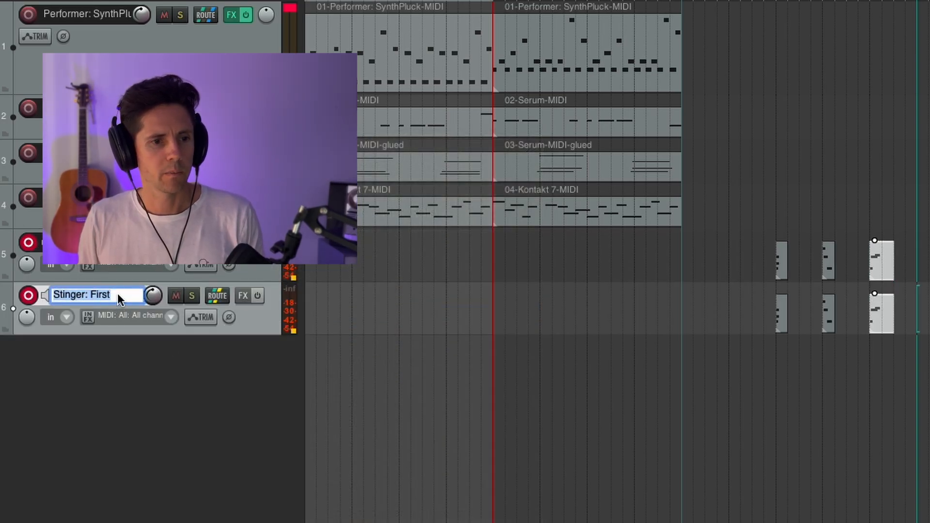
key("Right")
key("BackSpace")
key("BackSpace")
key("BackSpace")
key("BackSpace")
type("Seconmdd")
key("Return")
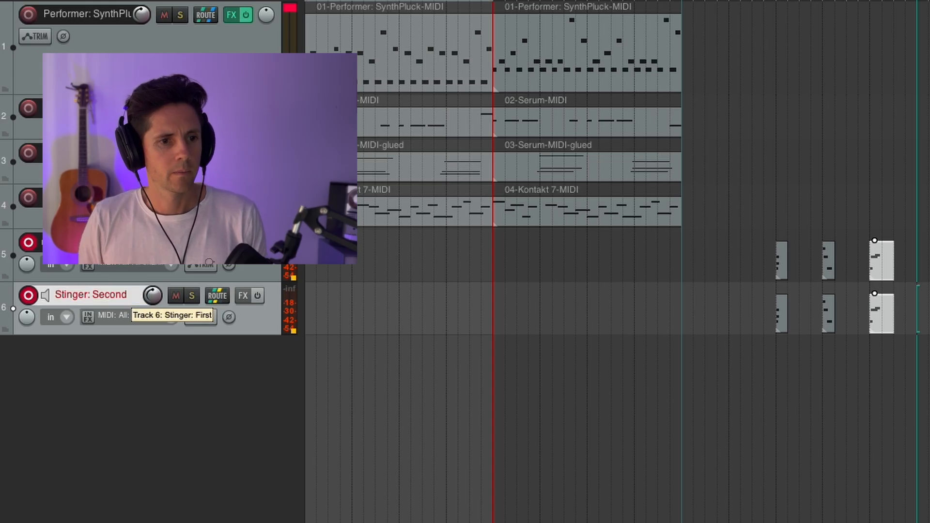
- Replace the Stinger: Second track's send to Performer: SynthPluck with a send to Performer: CoolDrums Perc
left_click(216, 294)
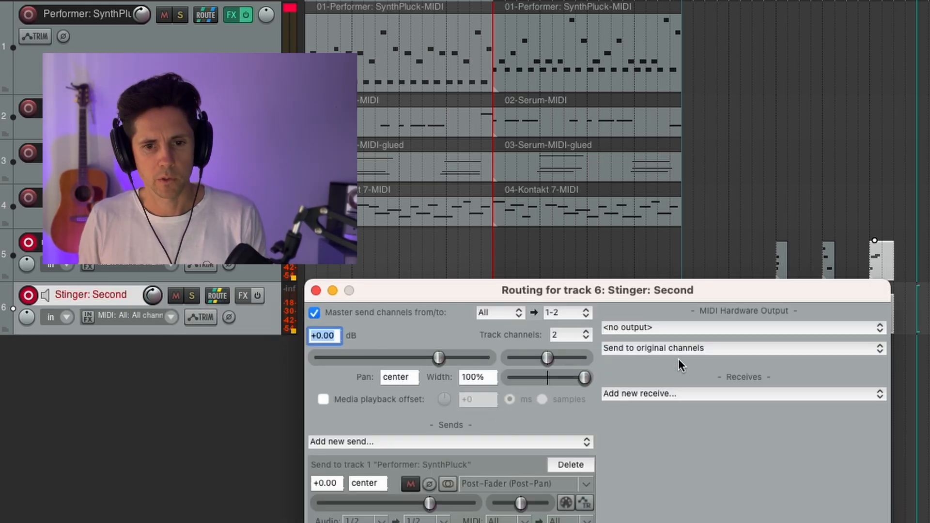
left_click(508, 443)
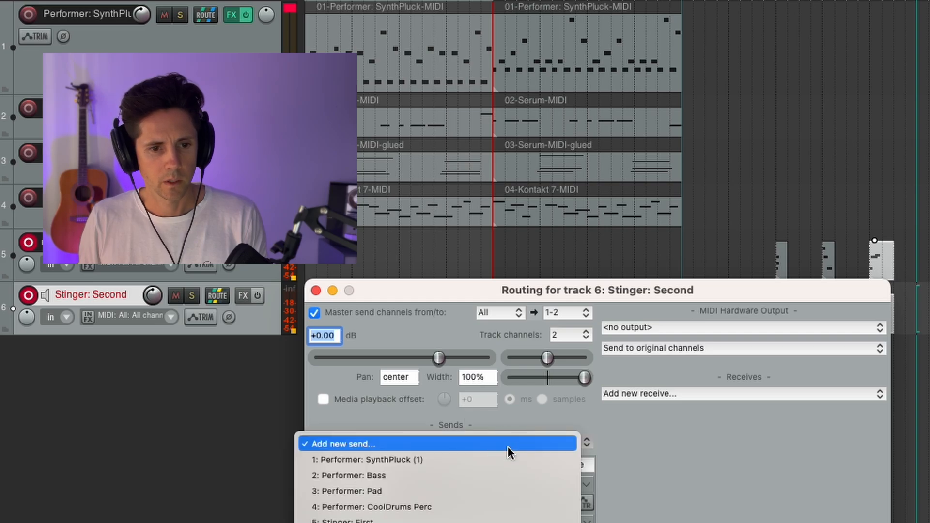
left_click(483, 506)
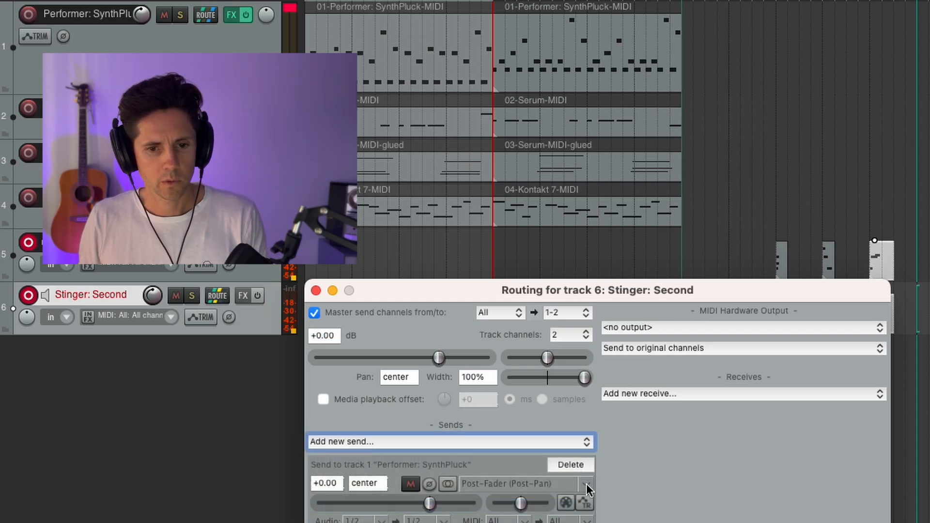
left_click(582, 464)
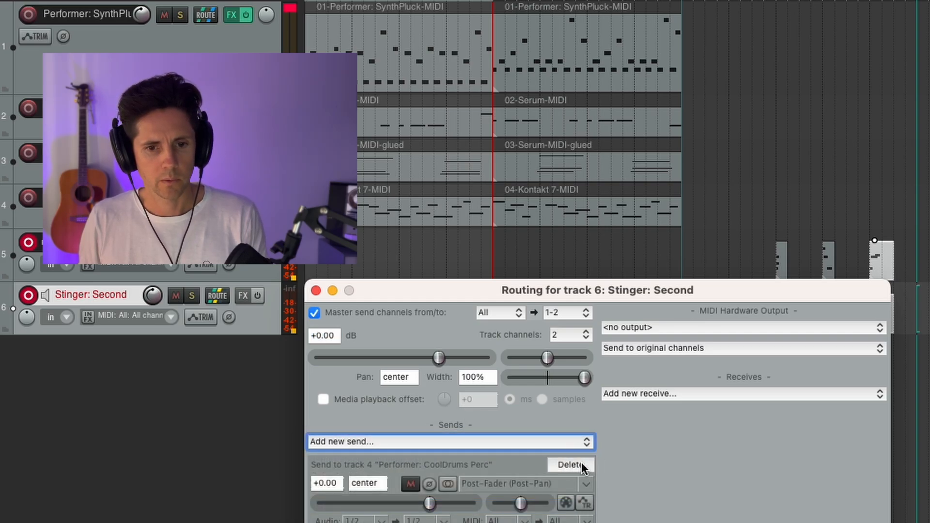
left_click(315, 291)
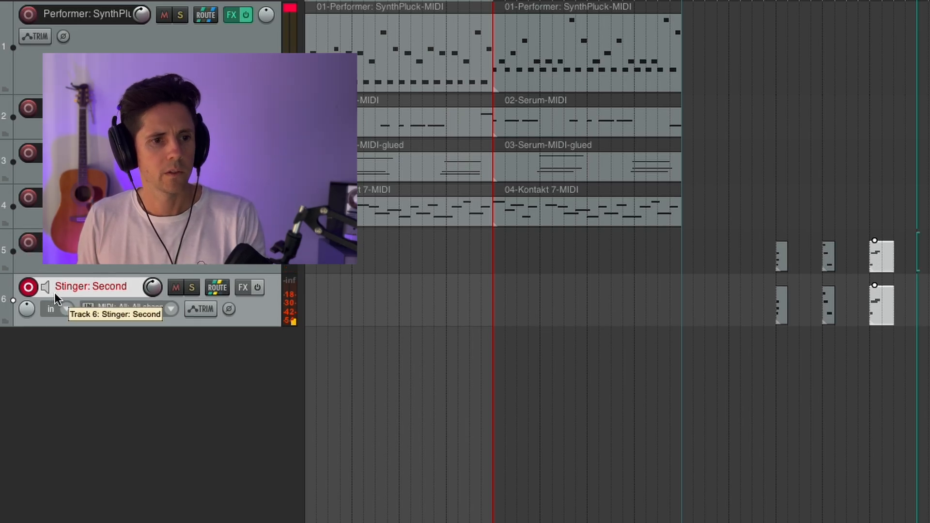
- Rename the Stinger: Second track as Stinger: Second Perc
double_click(128, 285)
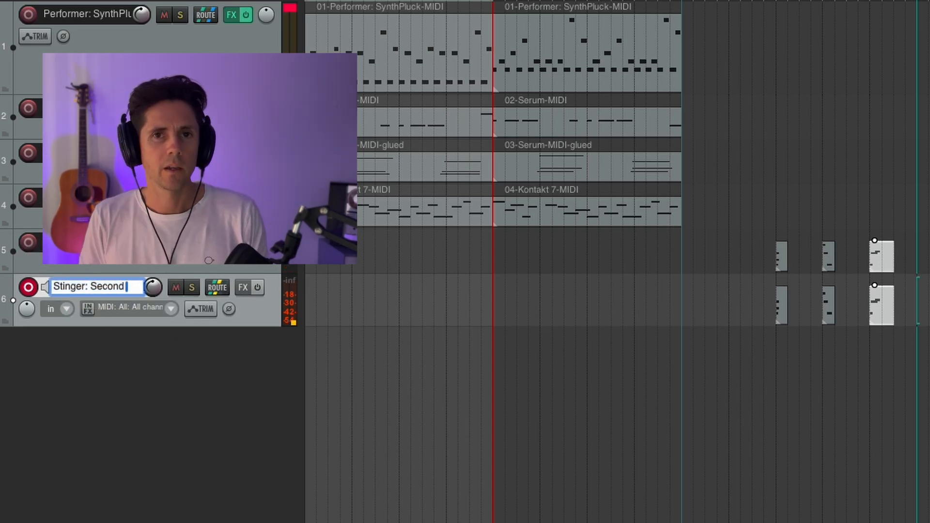
type("Perc")
key("Return")
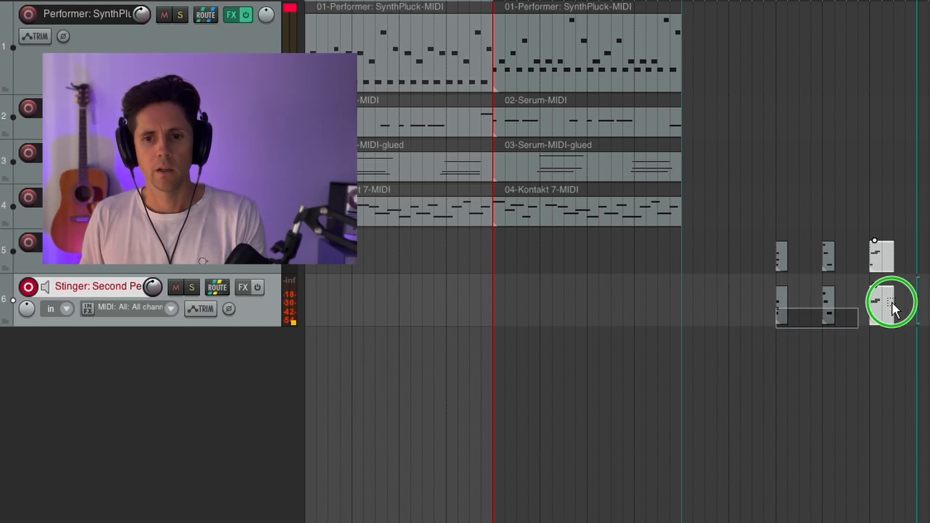
- Replace the copied items on the Stinger: Second Perc track with newly recorded percussion phrases at bars 11, 12 and 13
left_click_drag(890, 303, 899, 300)
key("Delete")
left_click(778, 302)
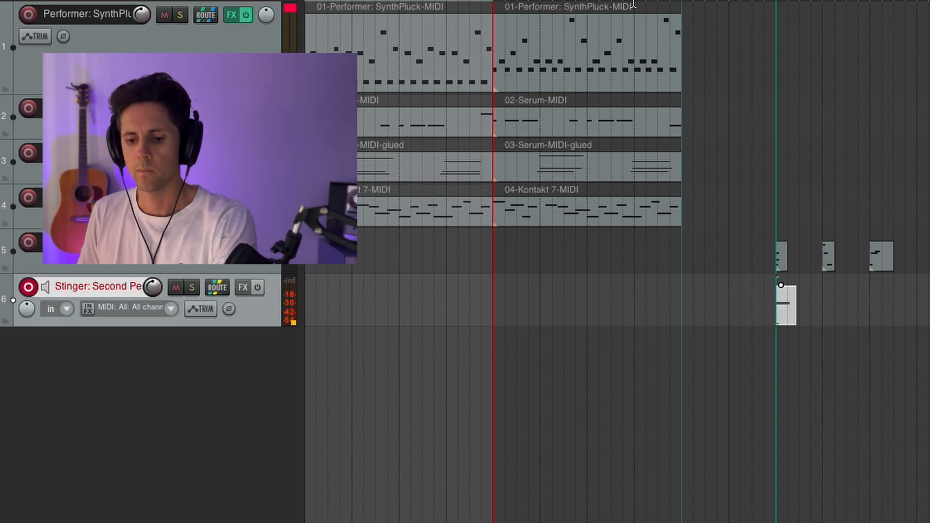
left_click(822, 1)
key("ctrl+r")
left_click(872, 299)
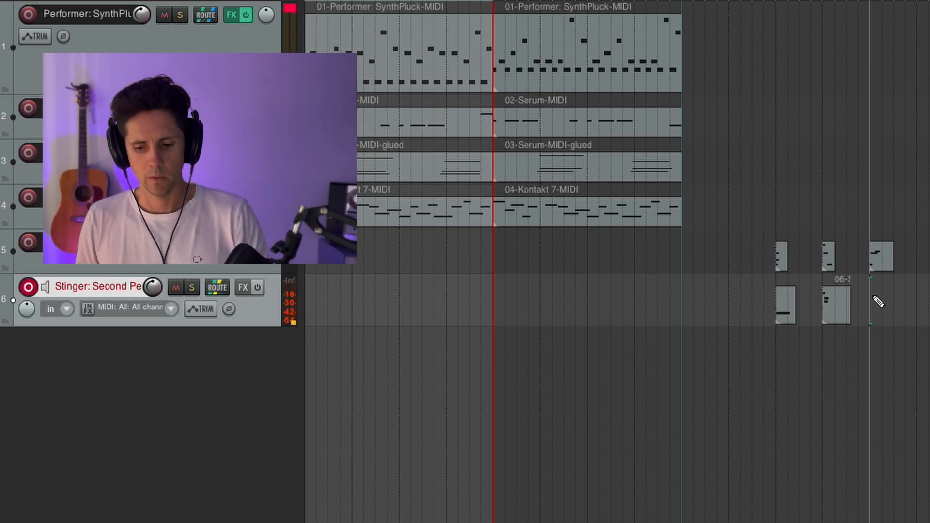
key("ctrl+r")
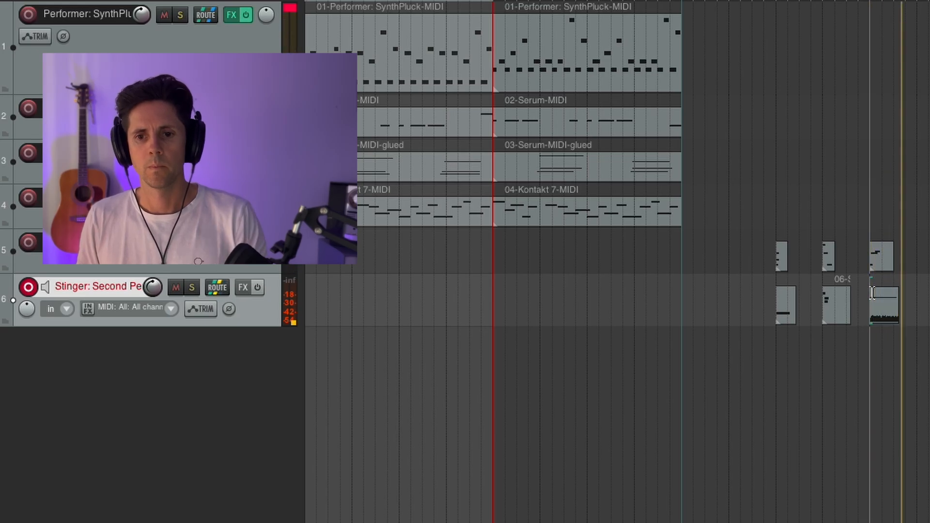
key("ctrl+r")
key("space")
key("space")
- Create a region spanning the first pair of stinger items at bar 11
left_click(773, 231)
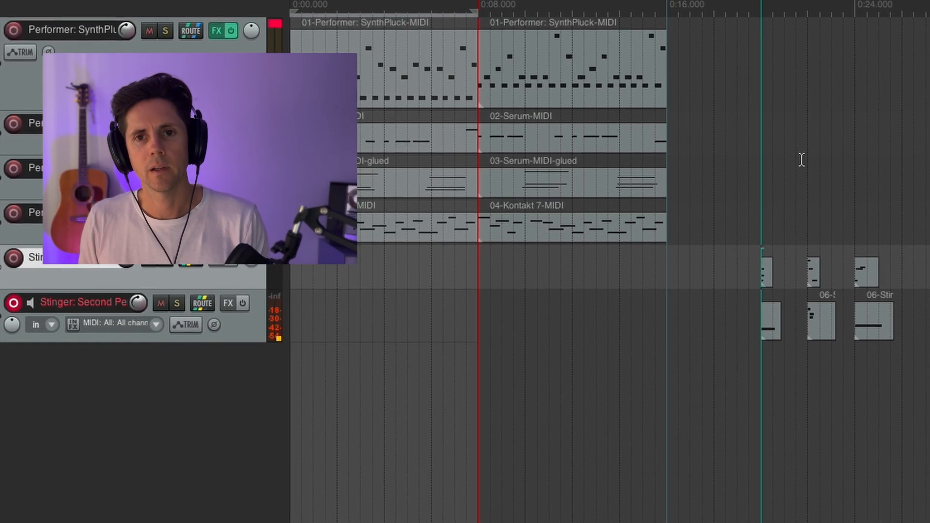
left_click_drag(723, 279, 741, 355)
left_click_drag(702, 397, 705, 402)
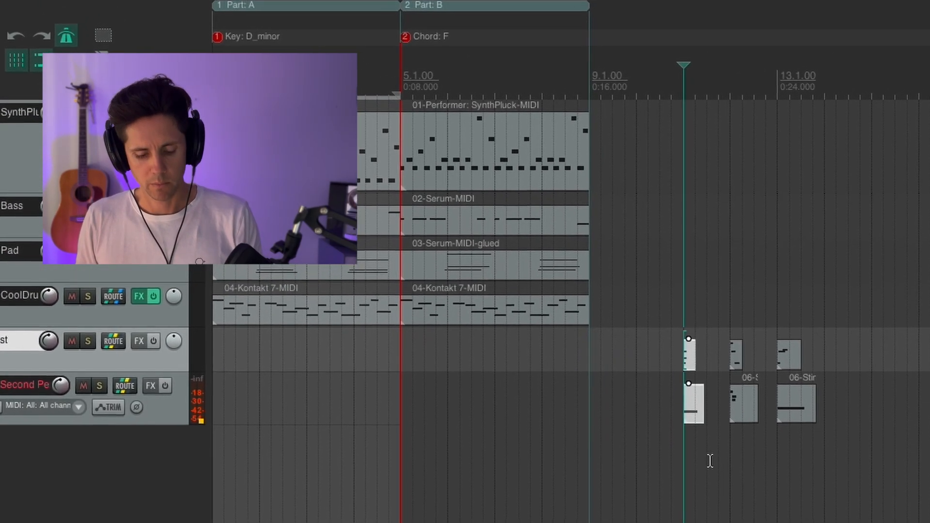
right_click(684, 93)
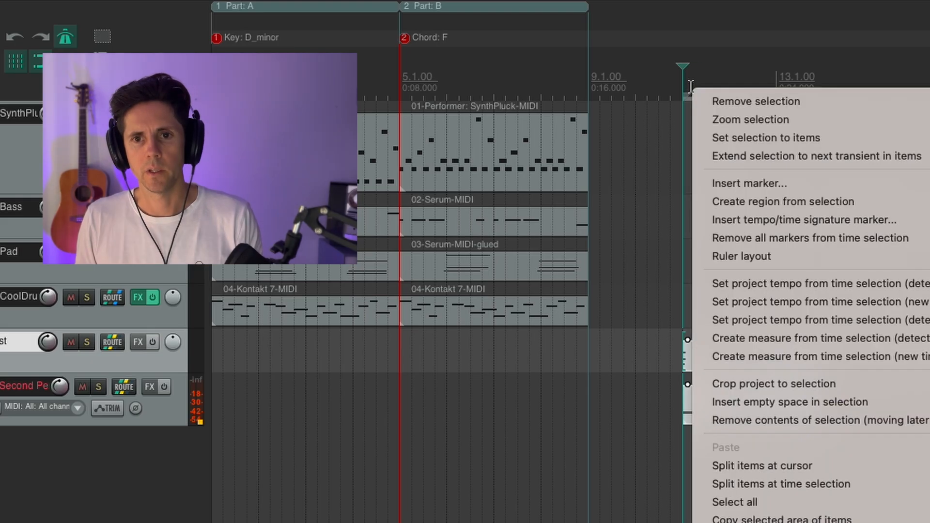
left_click(716, 202)
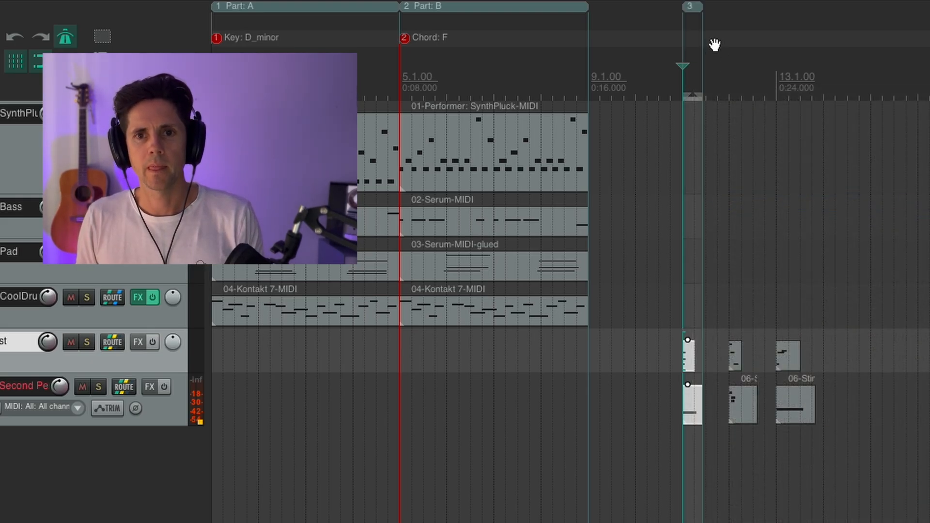
- Name the region at bar 11 "Stinger: Sting1"
right_click(696, 8)
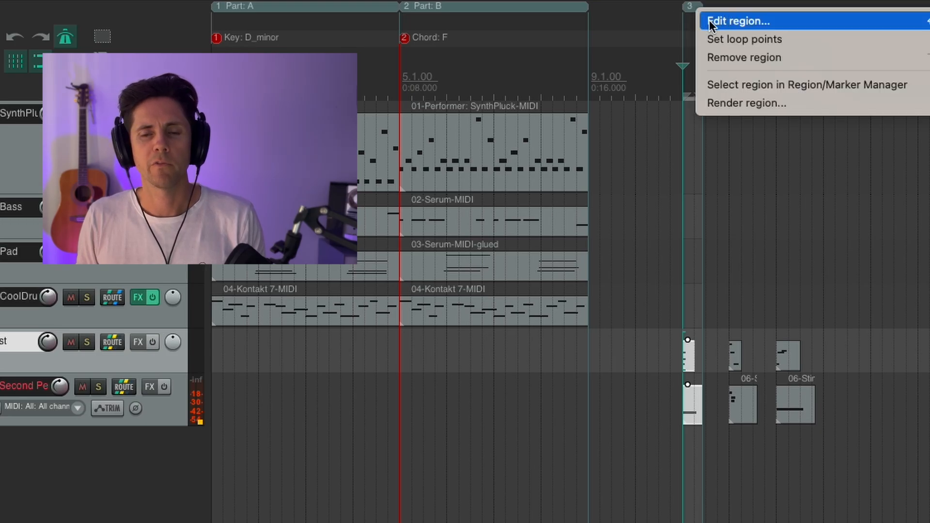
left_click(707, 22)
type("Stinger")
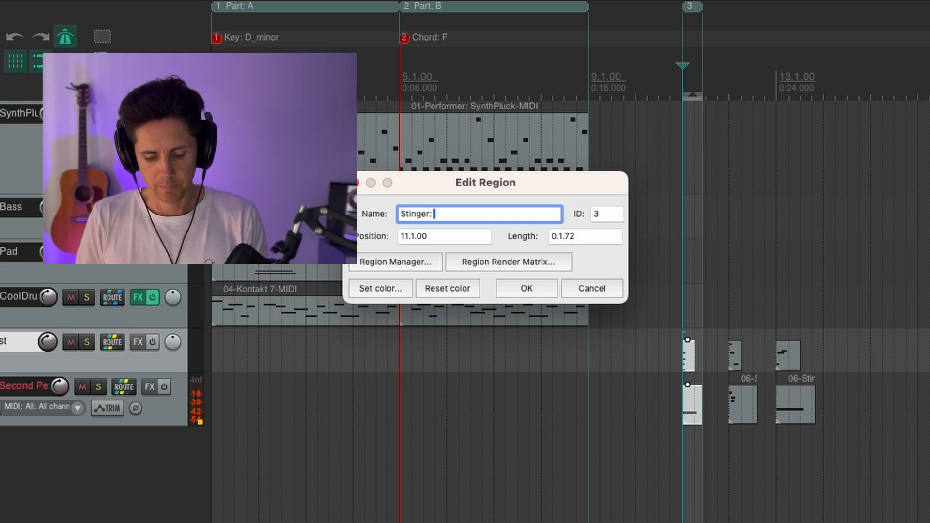
type(": Sting1")
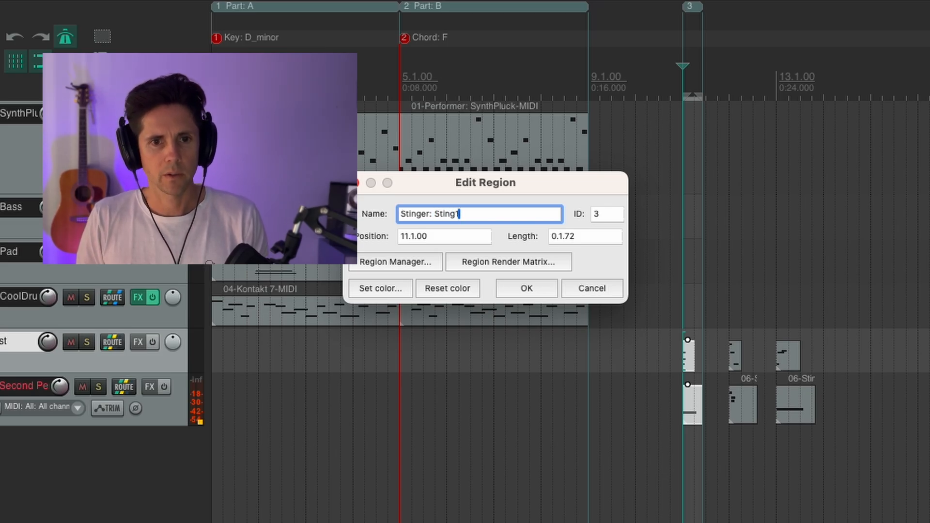
key("Return")
- Create a region over the second pair of stinger items at bar 12 and name it "Stinger: Sting1"
left_click(751, 413)
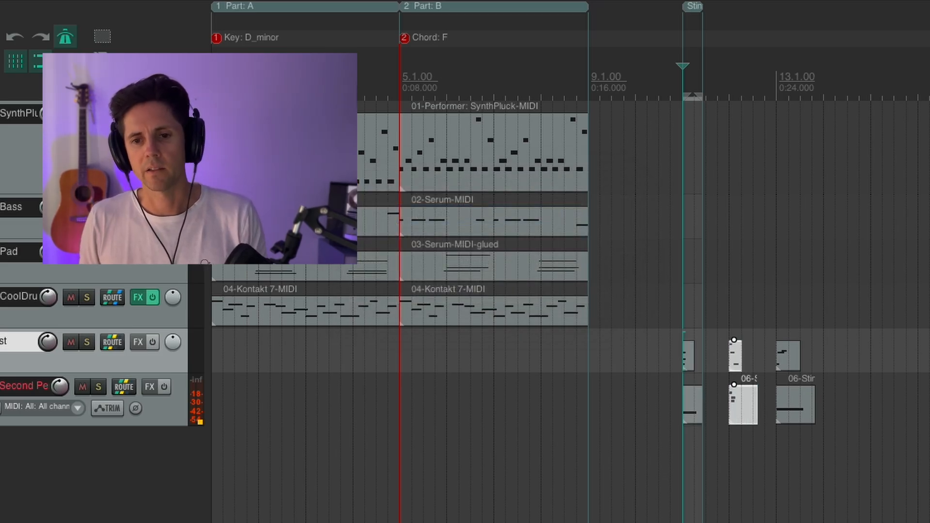
key("ctrl+space")
key("shift+r")
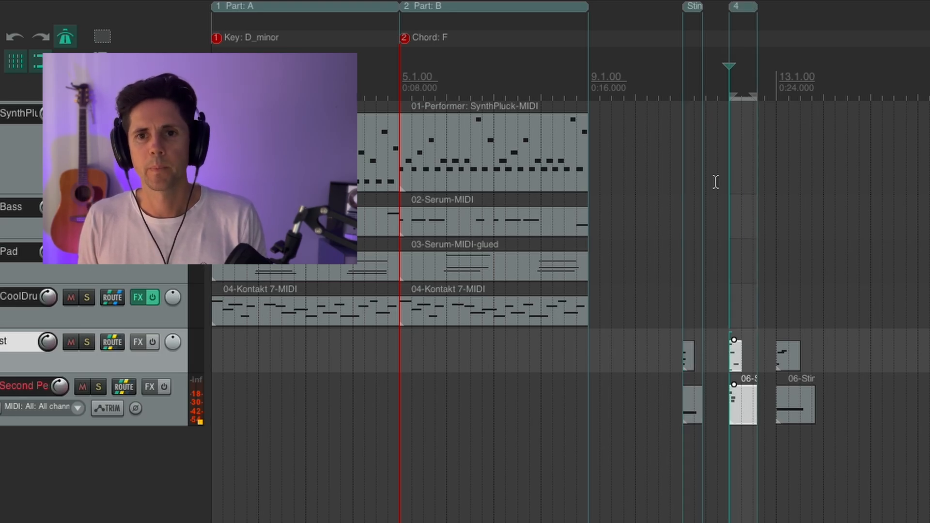
right_click(751, 13)
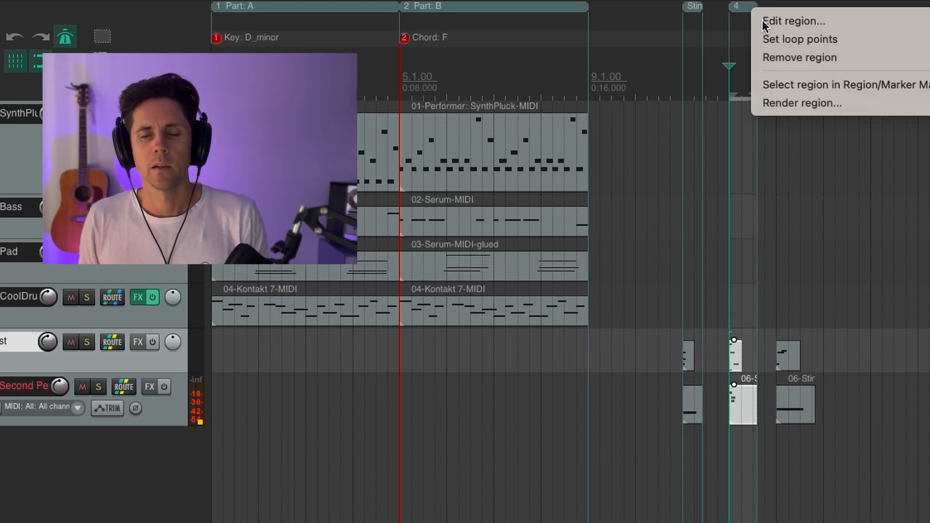
left_click(764, 20)
type("Stinger: Sting1")
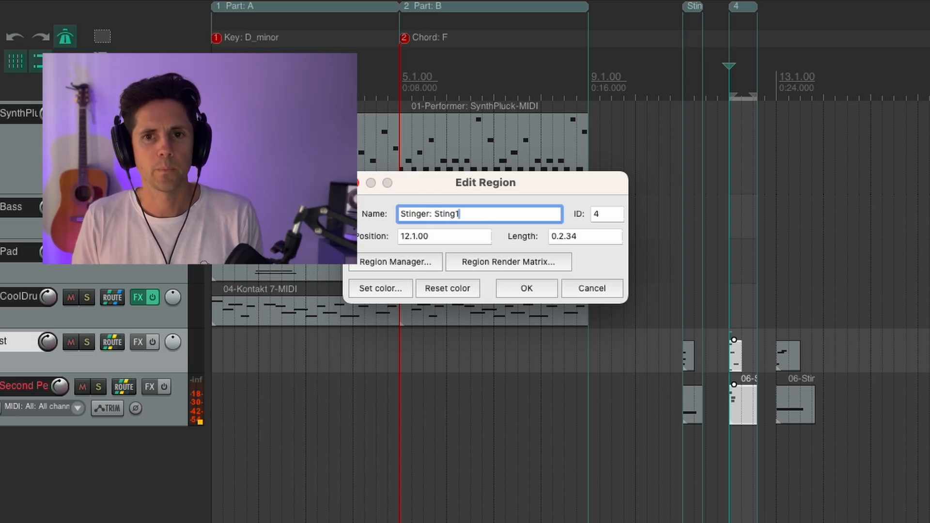
key("Return")
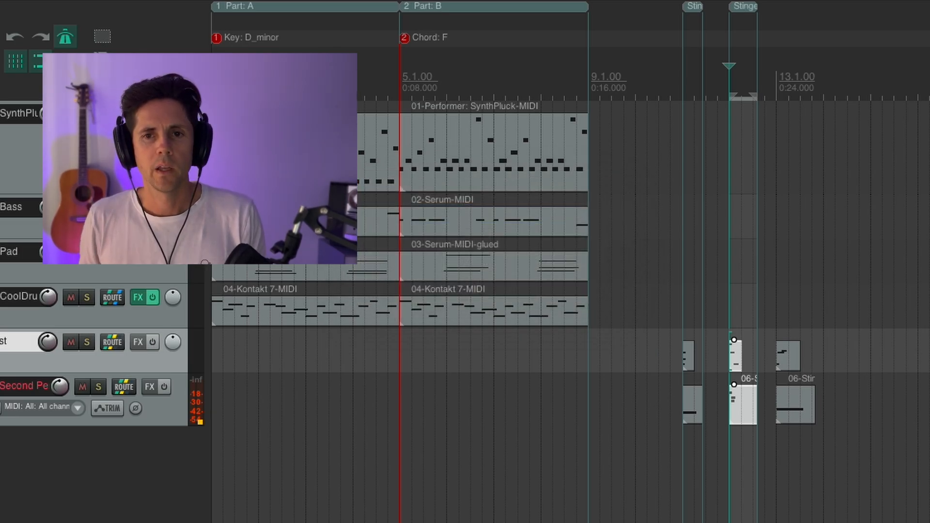
- Create a region spanning the third pair of stinger items, starting at bar 13
scroll(707, 124, "up", 4)
scroll(710, 126, "up", 3)
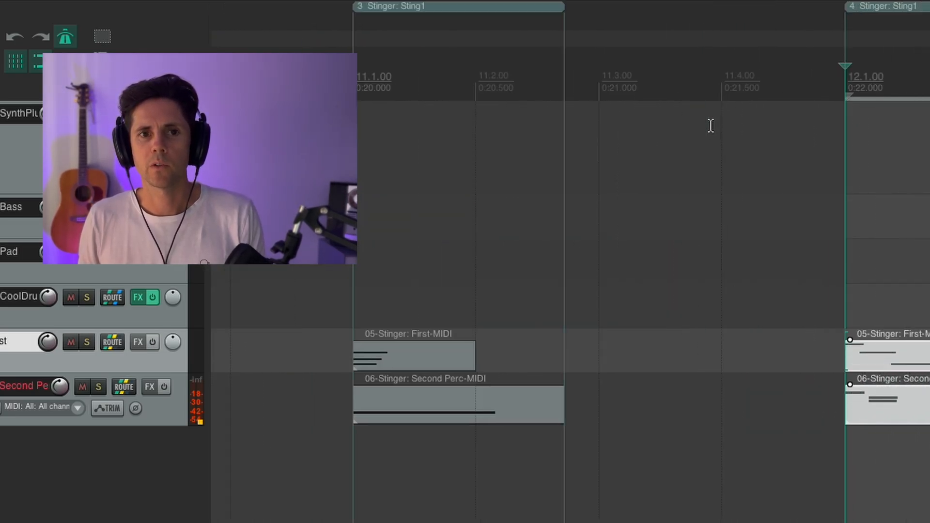
scroll(710, 125, "down", 1)
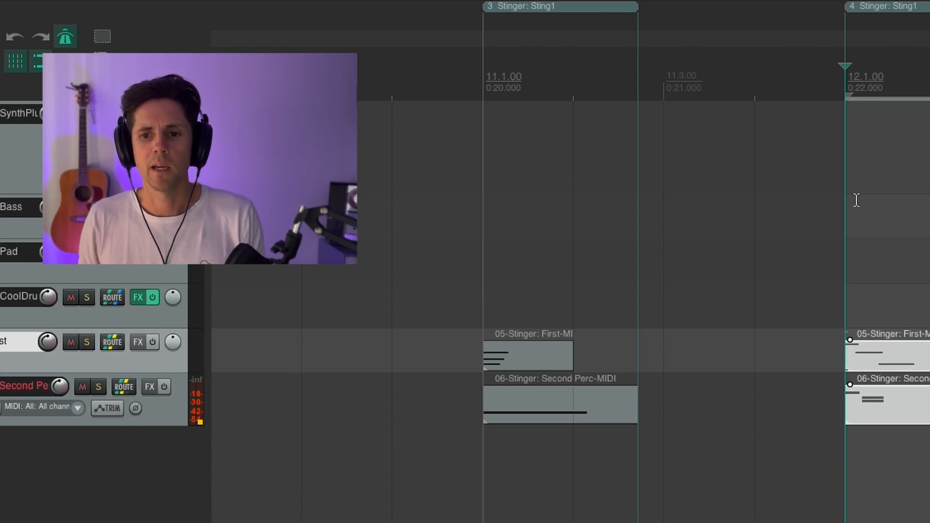
scroll(855, 199, "down", 5)
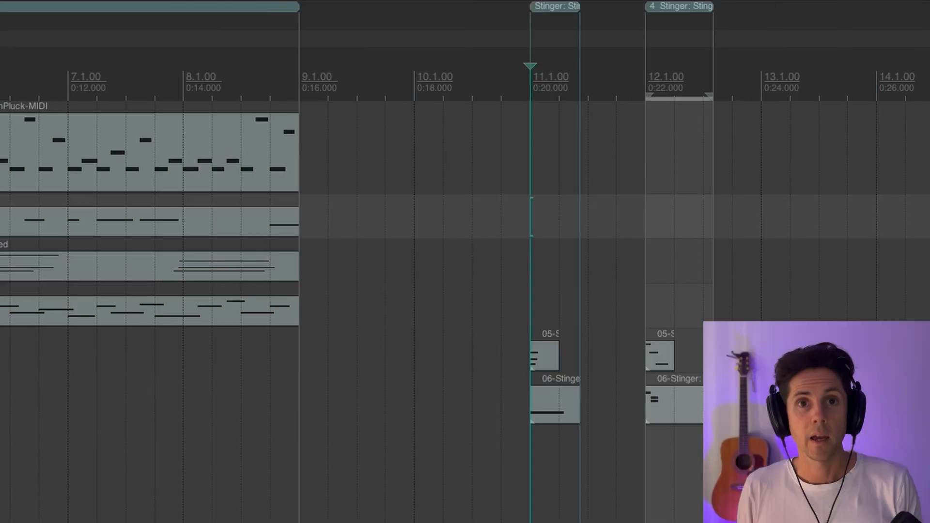
left_click_drag(757, 215, 853, 215)
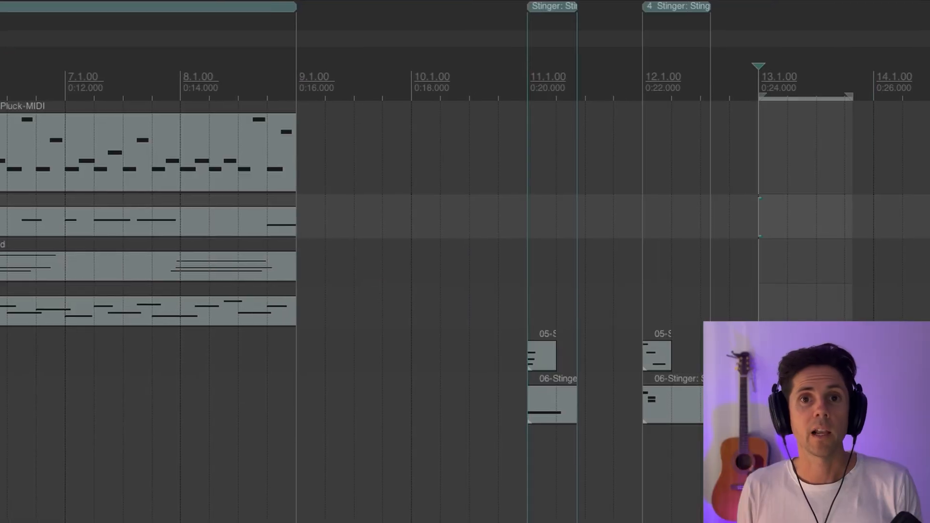
key("shift+r")
- Name the region at bar 13 "Stinger: Sting2"
right_click(808, 7)
left_click(810, 12)
type("Sting")
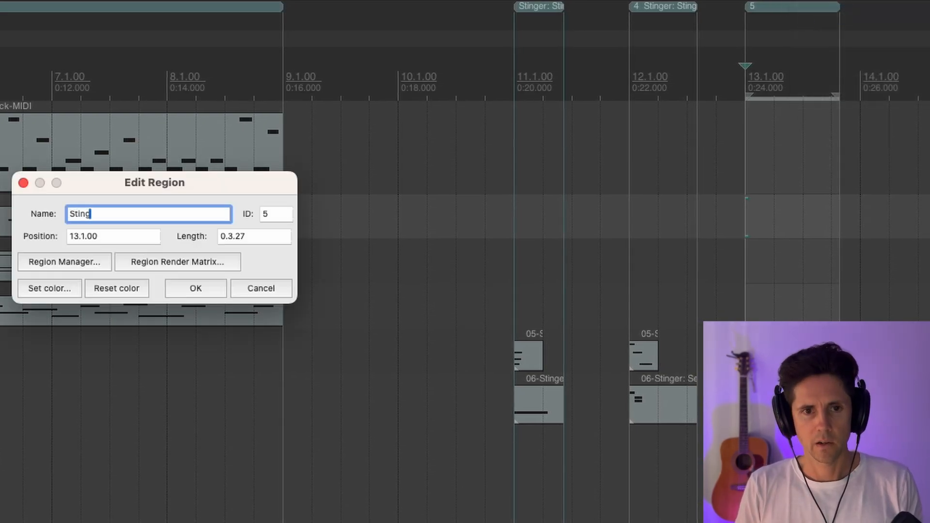
type("er: Sting")
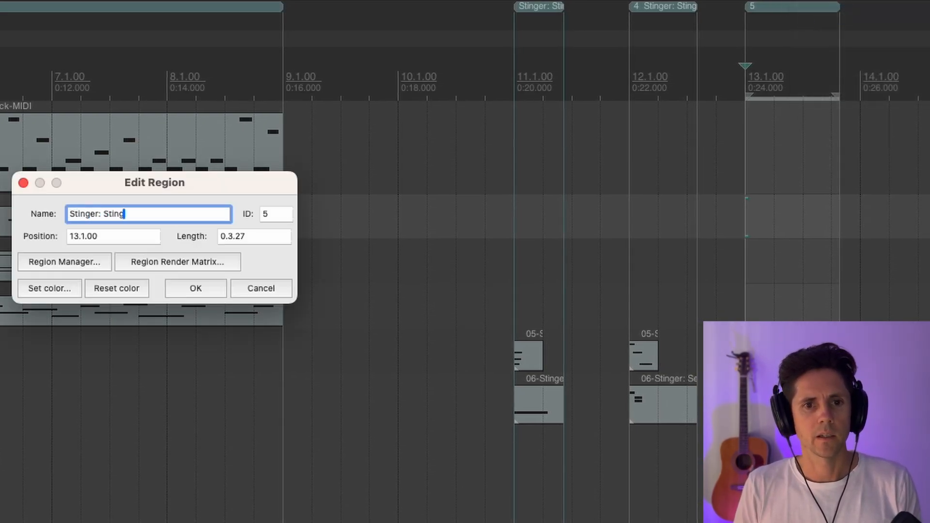
type("2")
key("Return")
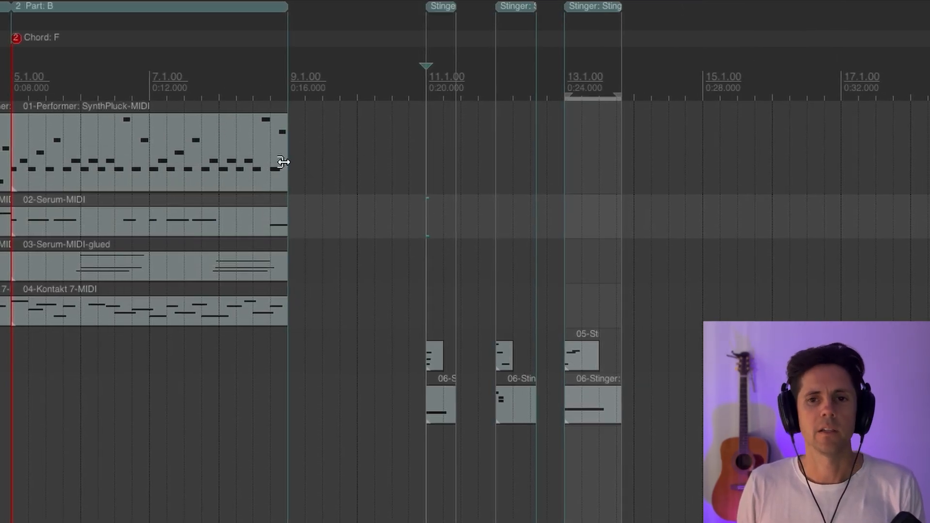
- Insert a marker named "Key: D_minor" at bar 11, where the first stinger begins
right_click(427, 93)
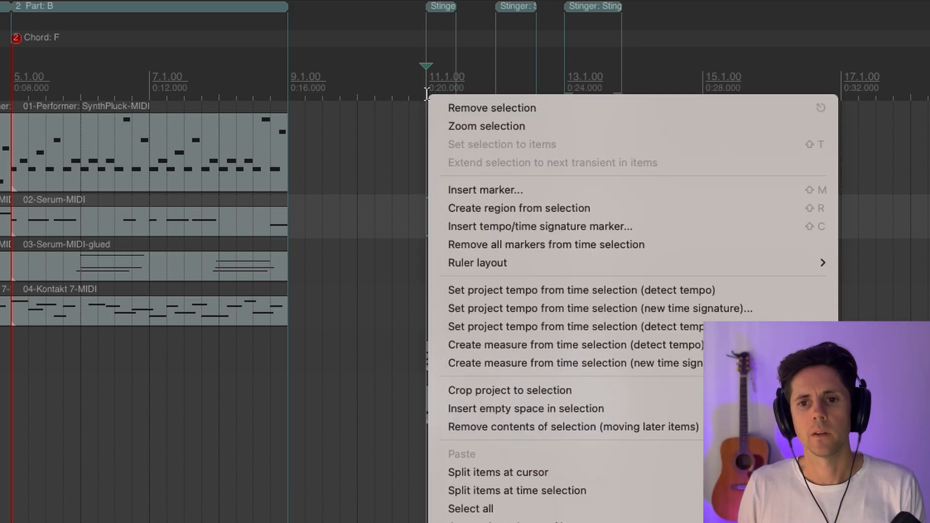
left_click(452, 189)
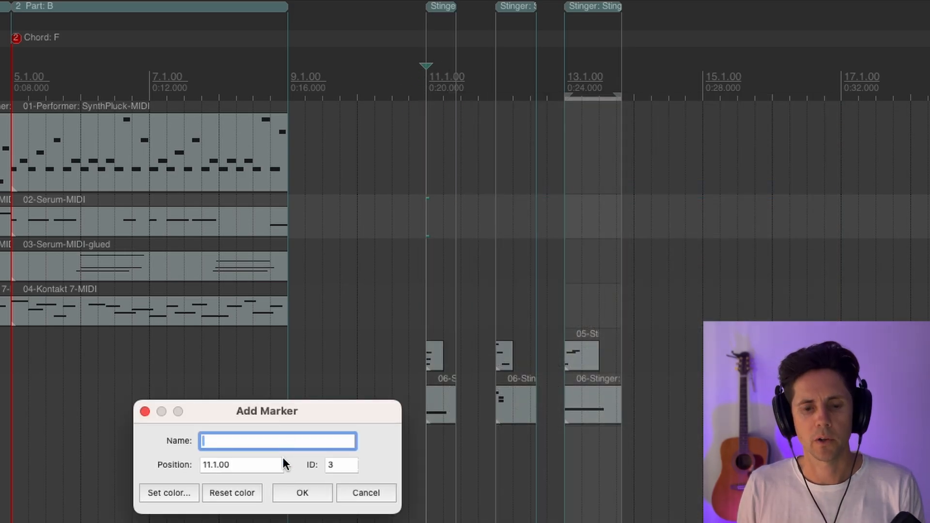
type("Key: D_minor")
key("Return")
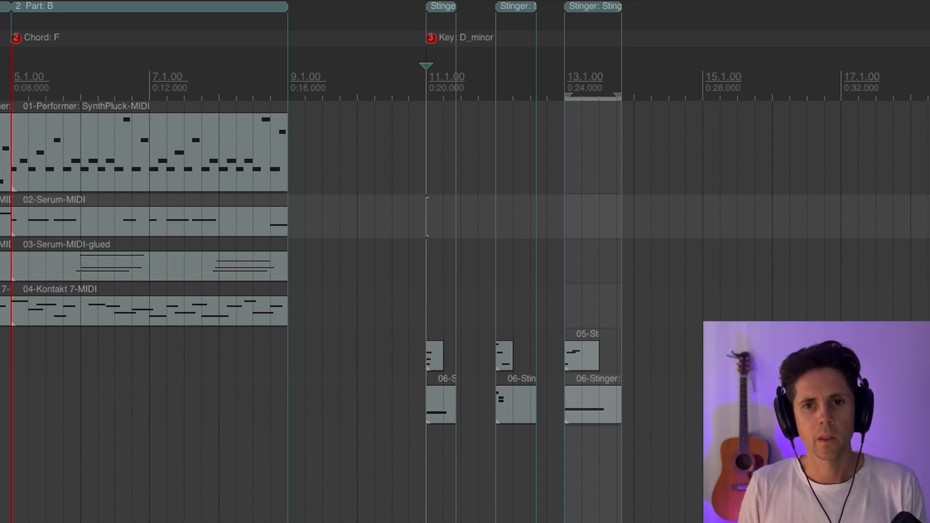
scroll(330, 332, "right", 2)
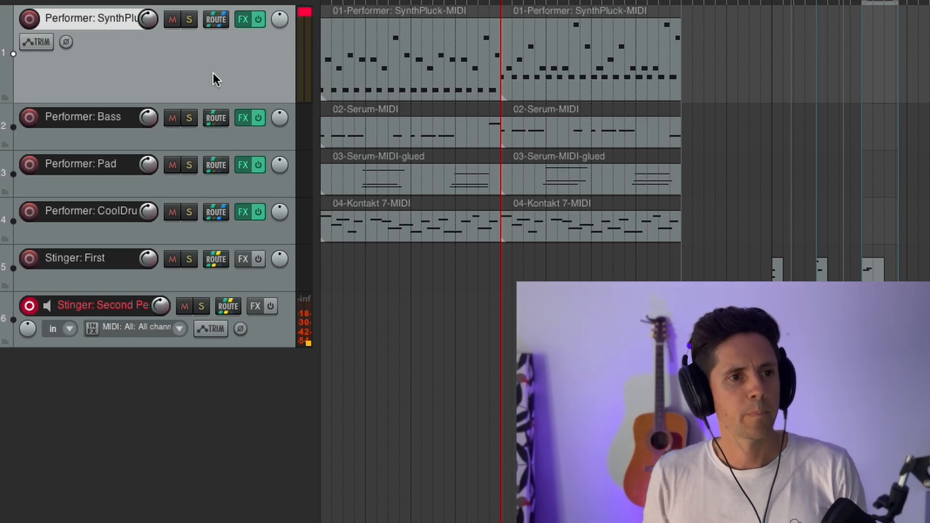
- Duplicate the Performer: SynthPluck track and remove the Serum instrument from the copy
right_click(183, 65)
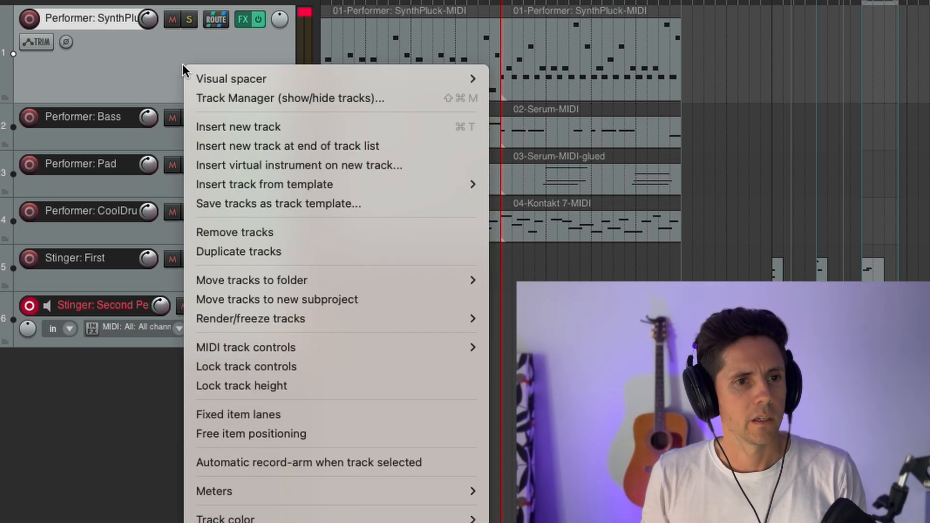
left_click(236, 253)
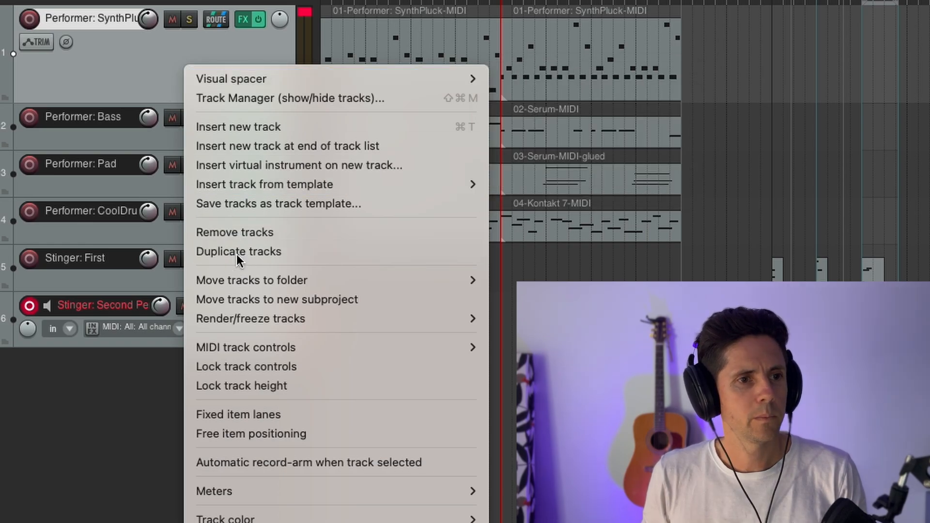
left_click(246, 119)
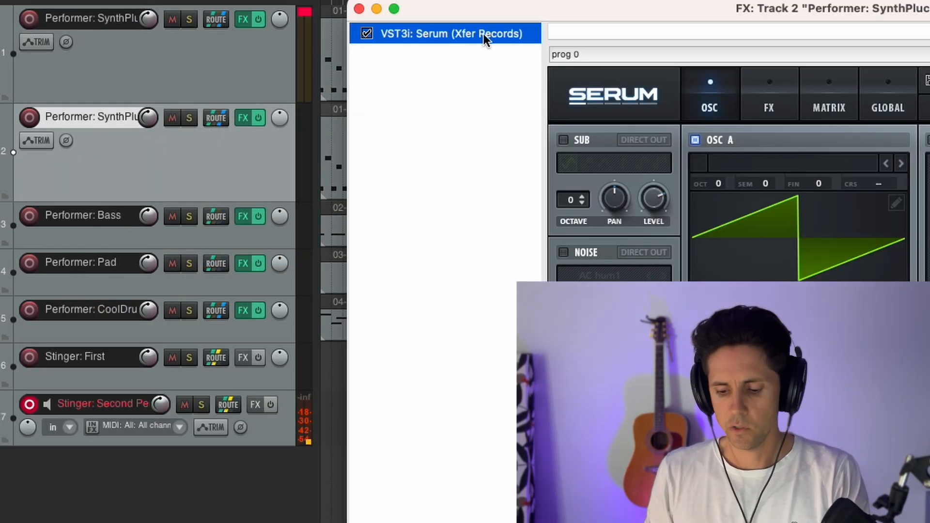
left_click(359, 9)
- Add a send from the duplicated SynthPluck track to the original Performer: SynthPluck on track 1
left_click(216, 118)
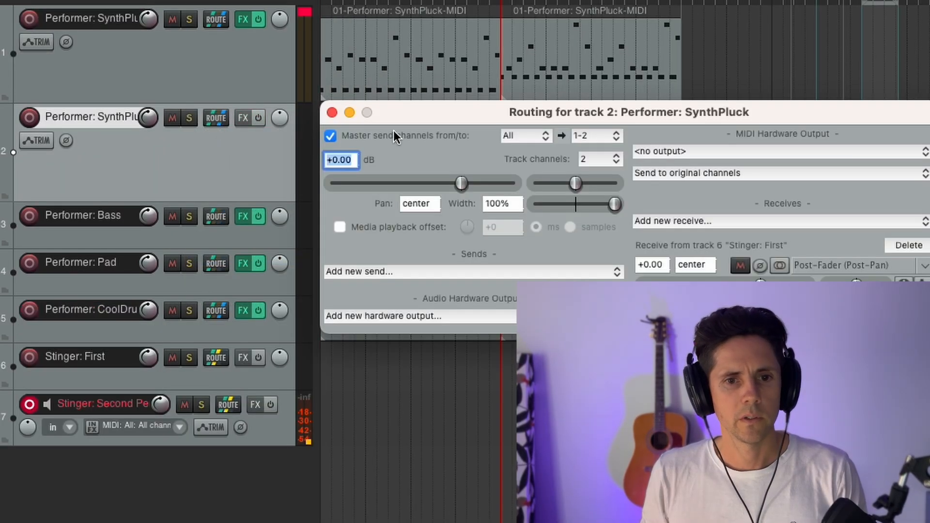
left_click(587, 272)
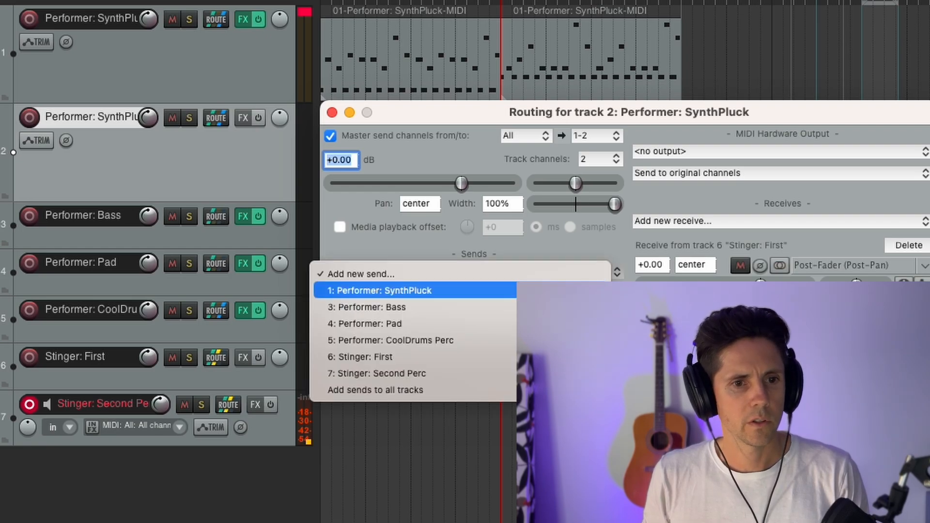
left_click(378, 289)
left_click(332, 112)
- Append 2 to the name of the duplicated Performer: SynthPluck track
double_click(107, 115)
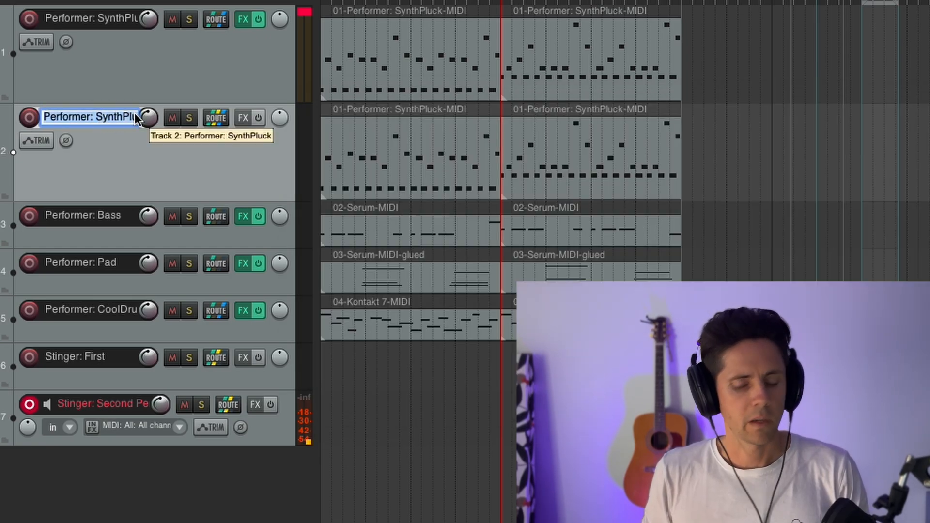
key("End")
type("2")
key("Return")
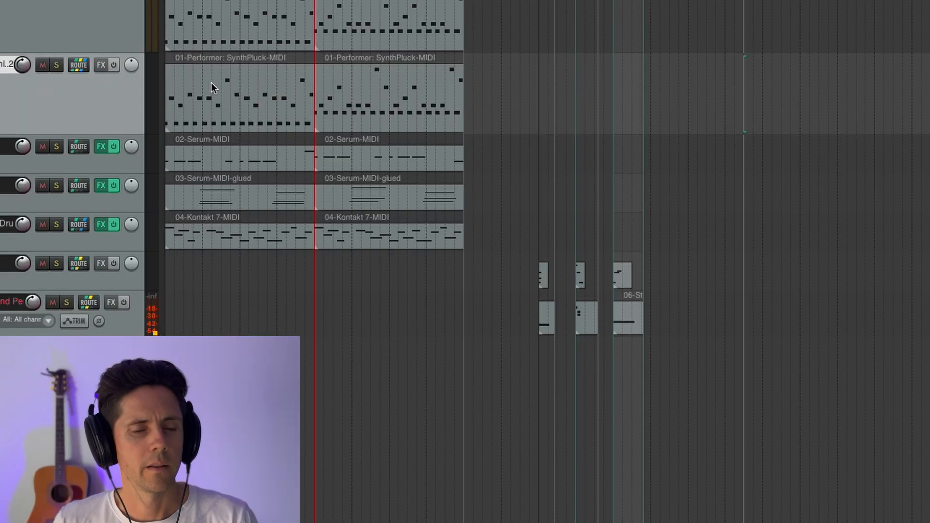
- Delete the repeated low notes from the Part A and Part B items on the first Performer: SynthPluck track
double_click(193, 29)
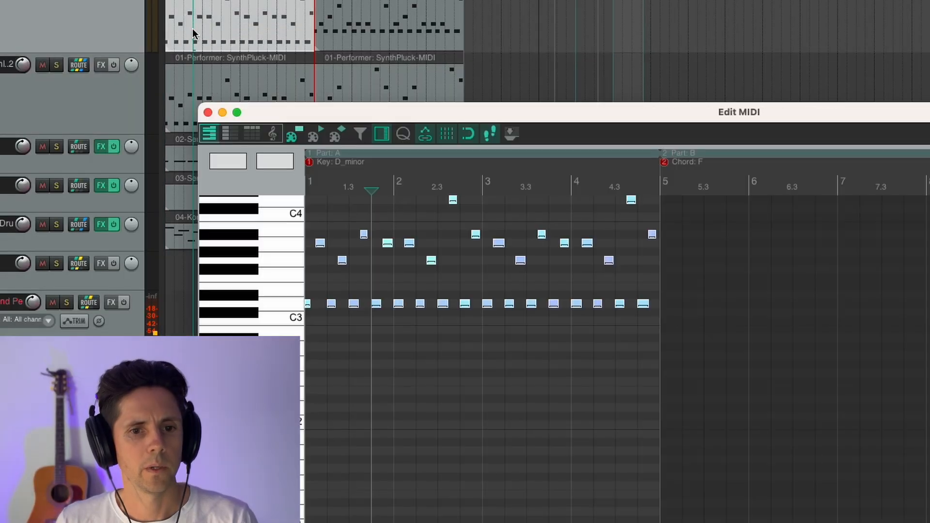
left_click(658, 262)
left_click_drag(651, 310, 146, 302)
key("Delete")
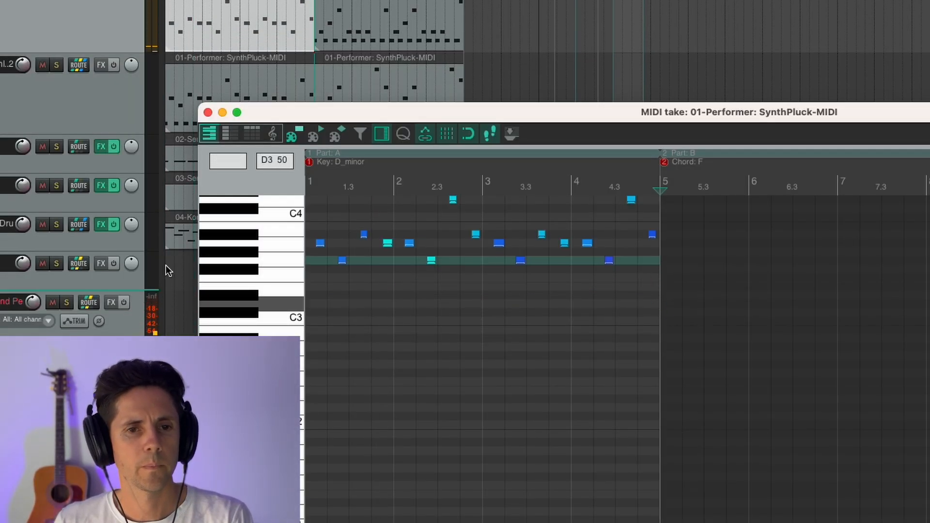
left_click(343, 28)
left_click_drag(623, 303, 929, 272)
key("Delete")
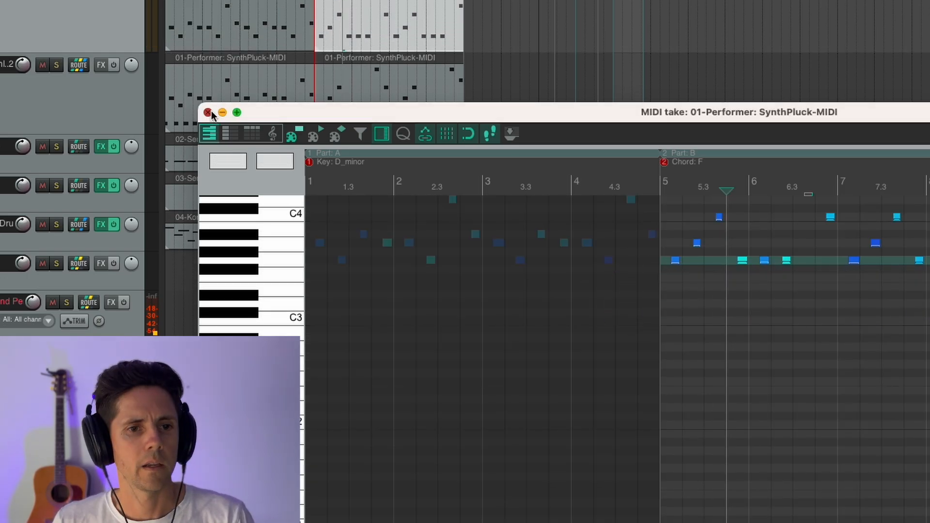
left_click(208, 112)
- Delete the upper melody notes from both items on Performer: SynthPluck2, keeping only the repeated low notes
double_click(204, 111)
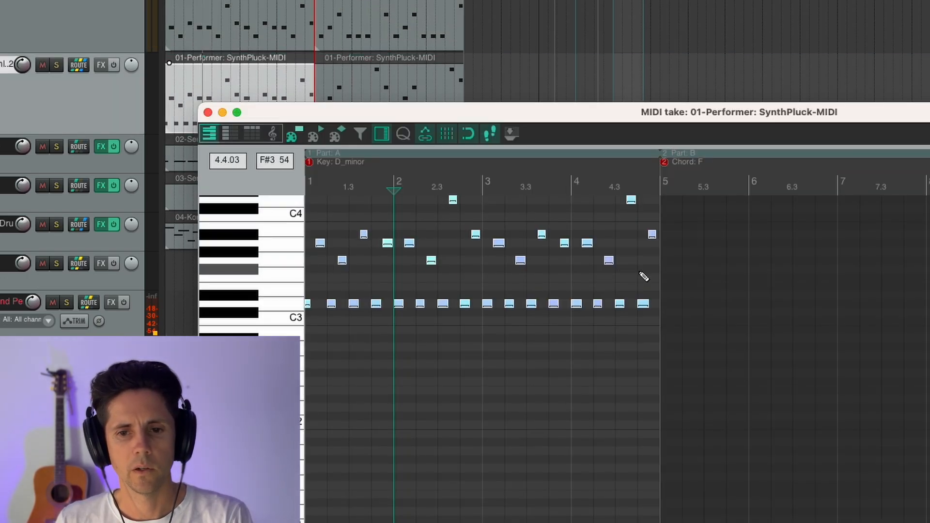
left_click(668, 277)
left_click_drag(668, 274, 159, 184)
key("Delete")
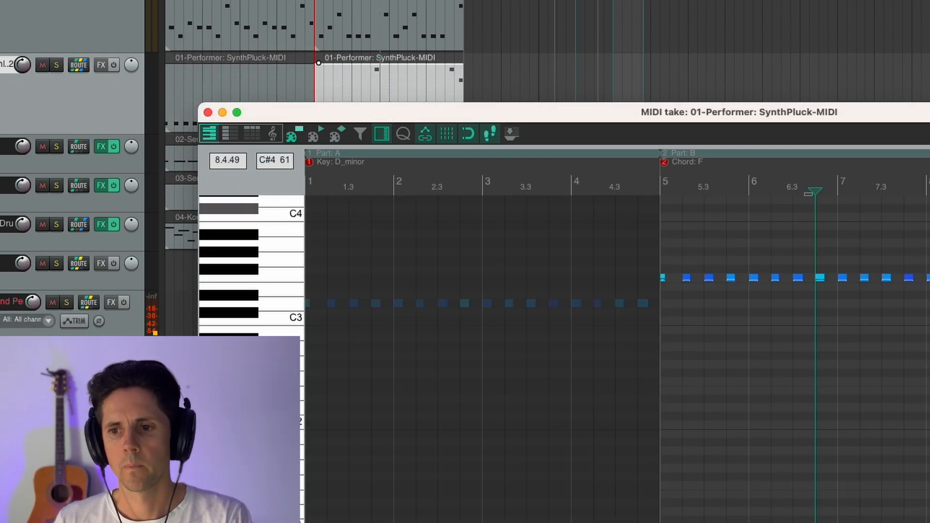
scroll(925, 232, "up", 5)
key("Delete")
left_click(208, 112)
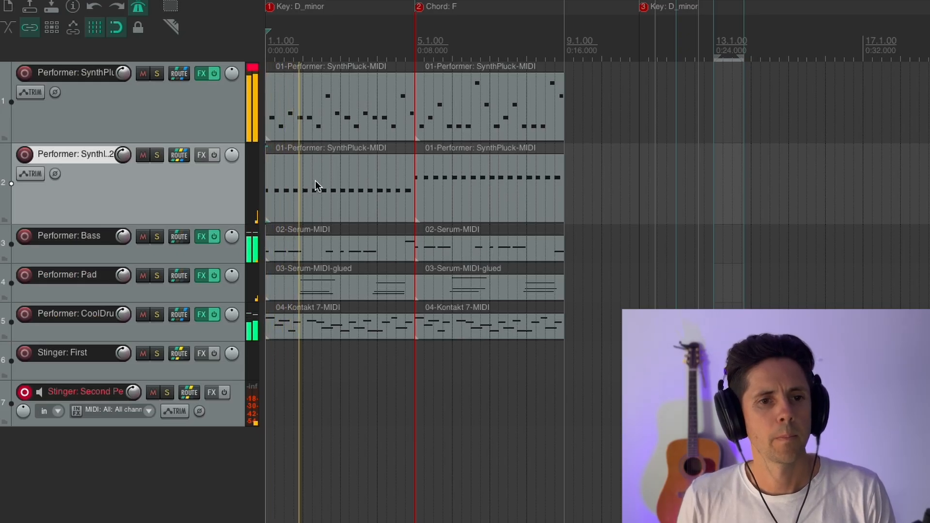
key("space")
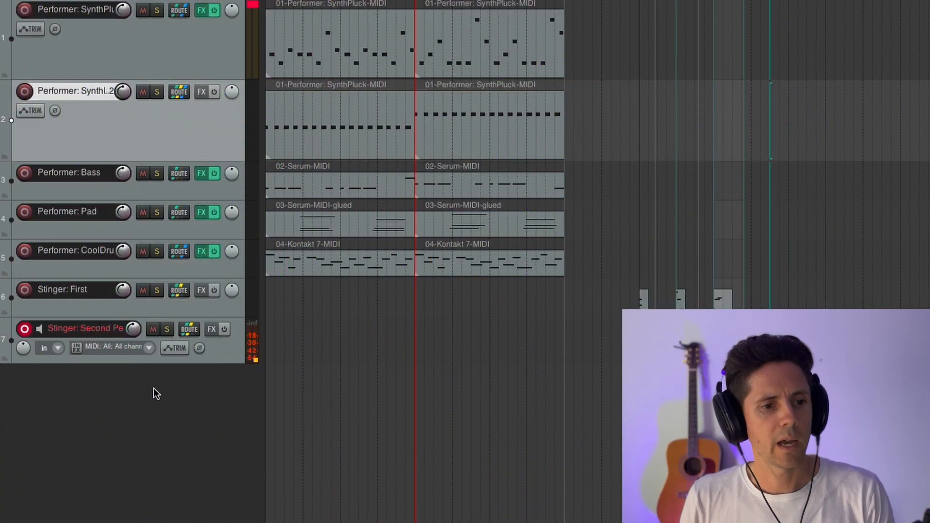
- Insert a new track, place it below Stinger: Second Perc and name it "Send: Reverb"
right_click(153, 387)
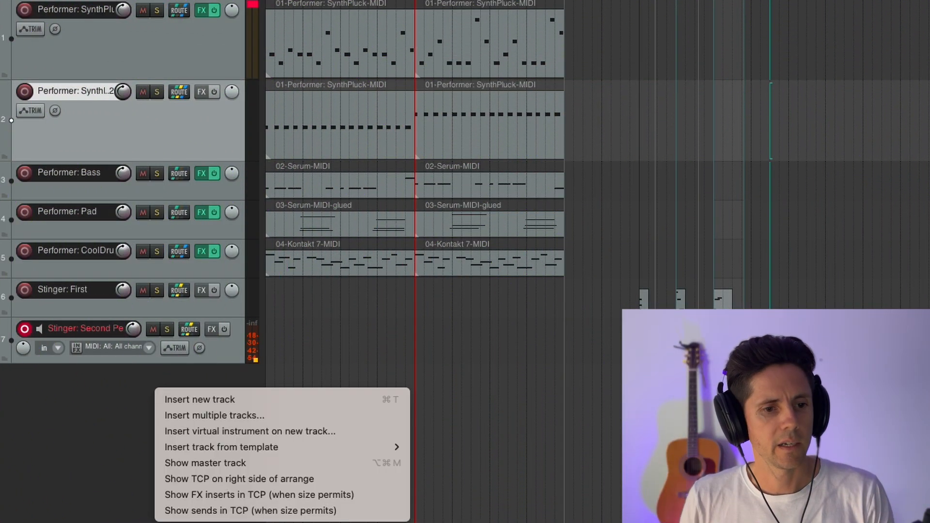
left_click(174, 396)
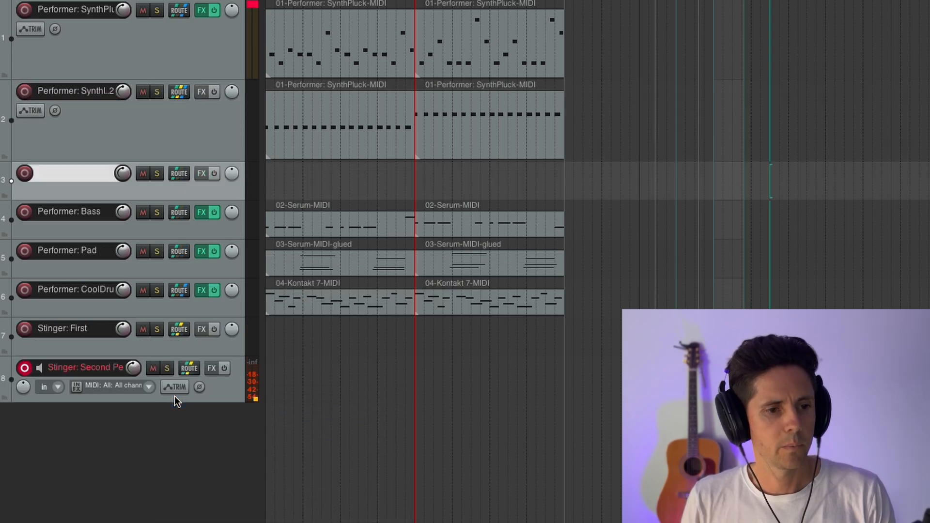
left_click_drag(153, 193, 133, 391)
double_click(72, 377)
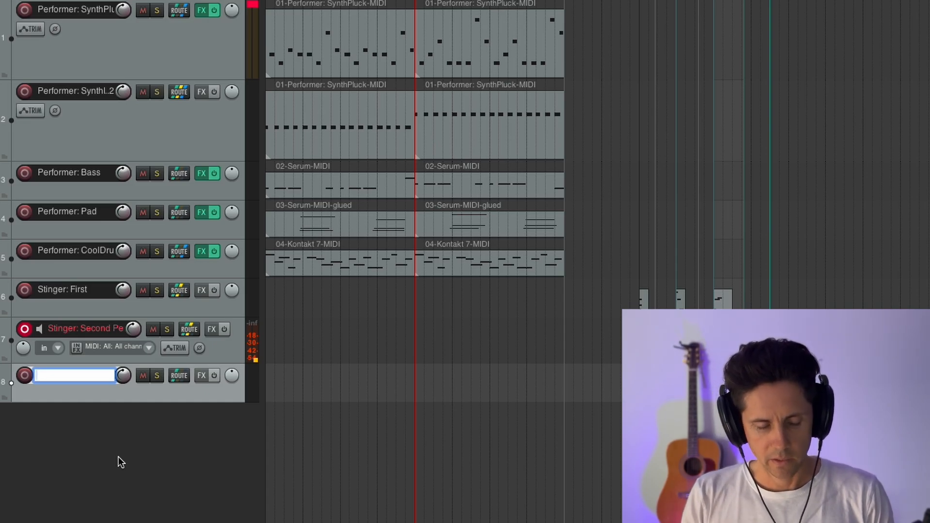
type("Send: Reverb")
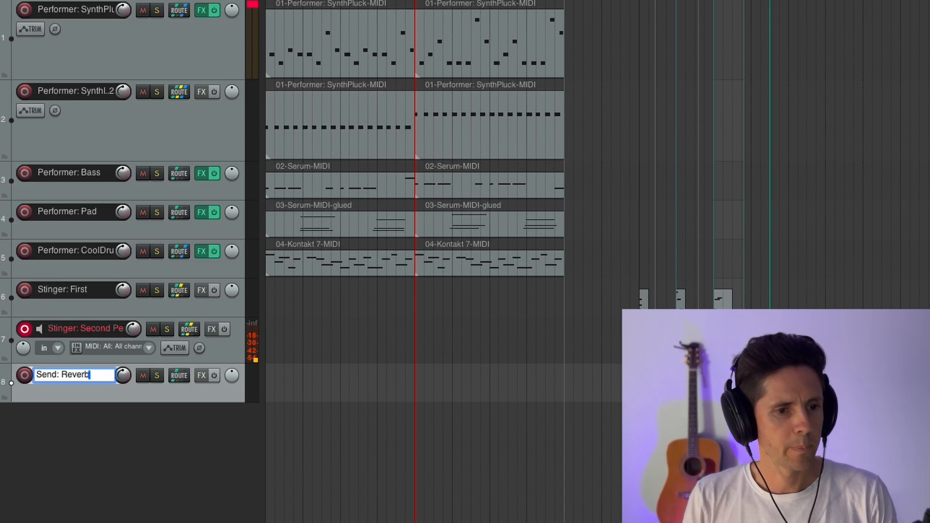
key("Return")
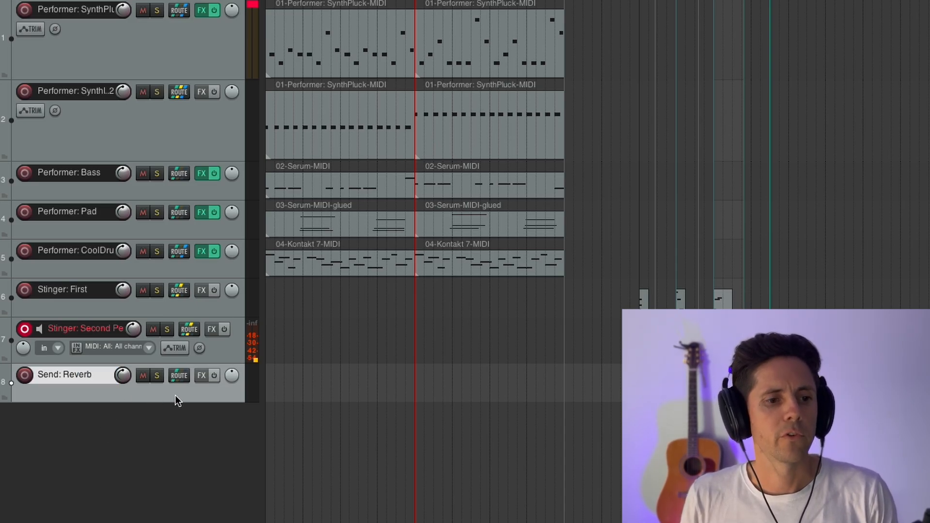
- Add a reverb effect to the Send: Reverb track and set its Mix to 100 %
left_click(202, 376)
type("rever")
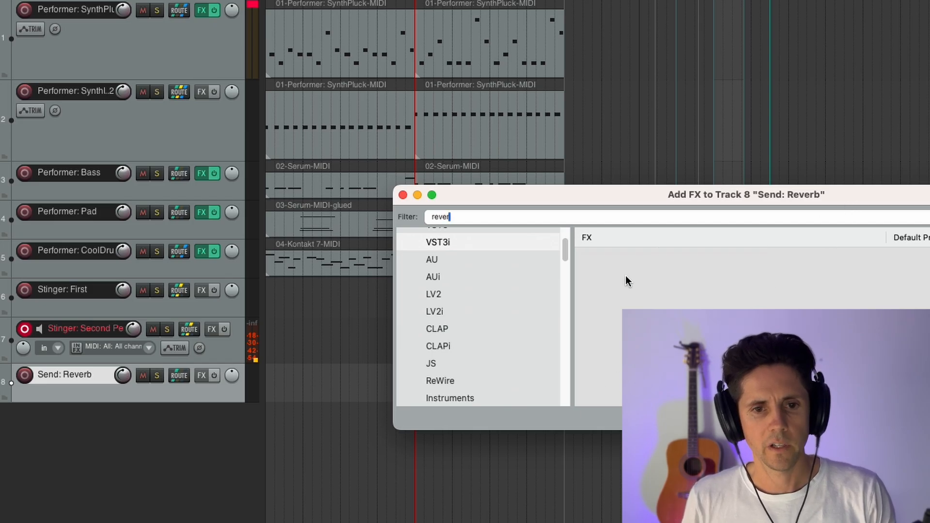
scroll(538, 284, "up", 4)
left_click(518, 237)
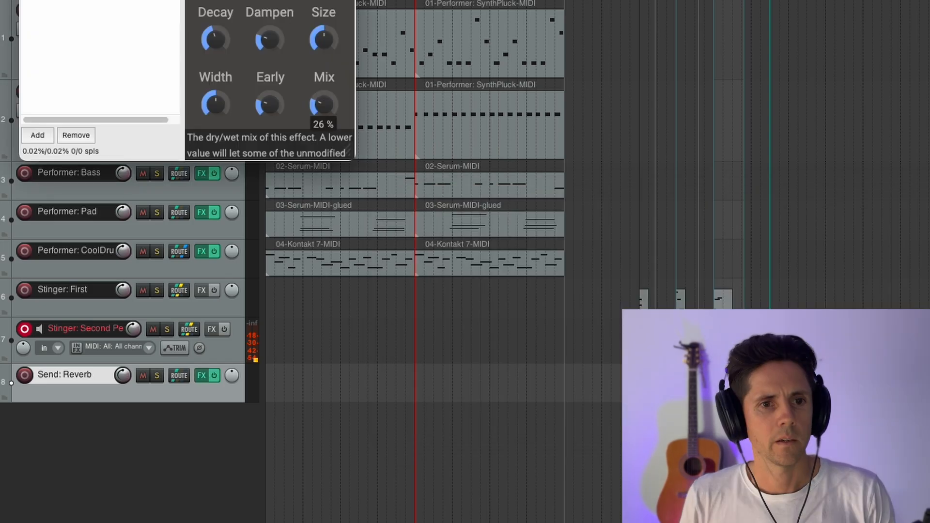
left_click_drag(324, 104, 324, 39)
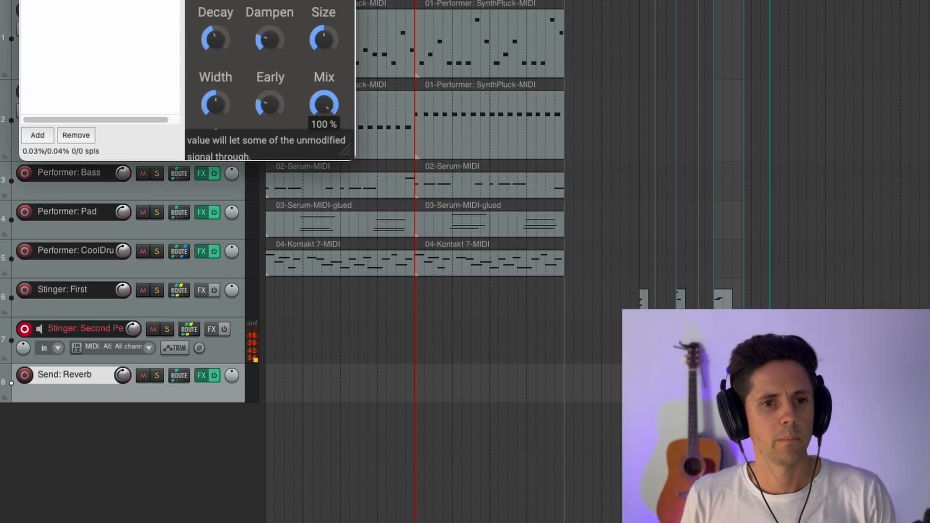
key("Escape")
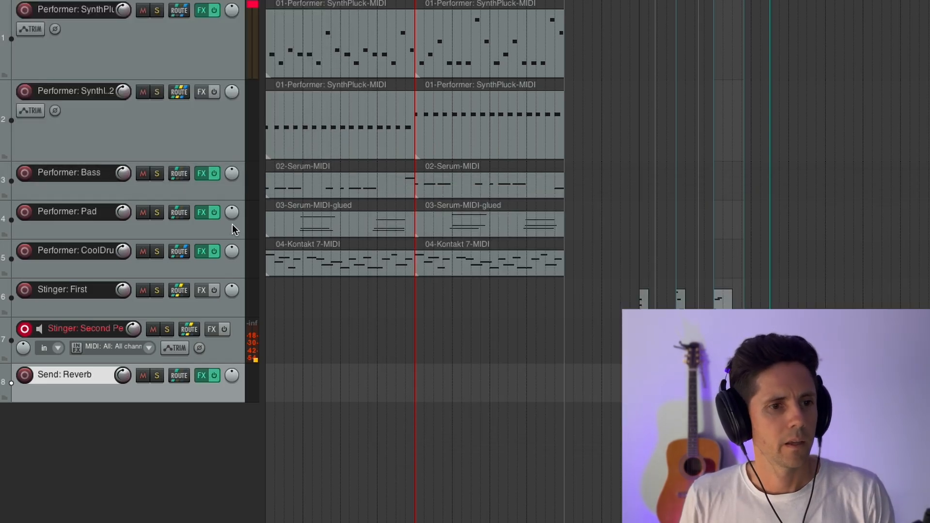
- Add a send from track 1, Performer: SynthPluck, to track 8, Send: Reverb
left_click(166, 48)
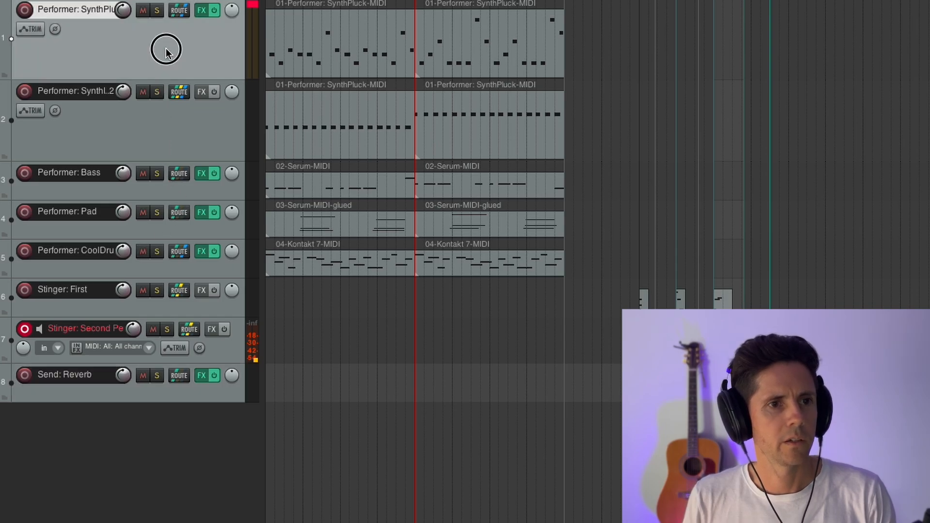
left_click(178, 11)
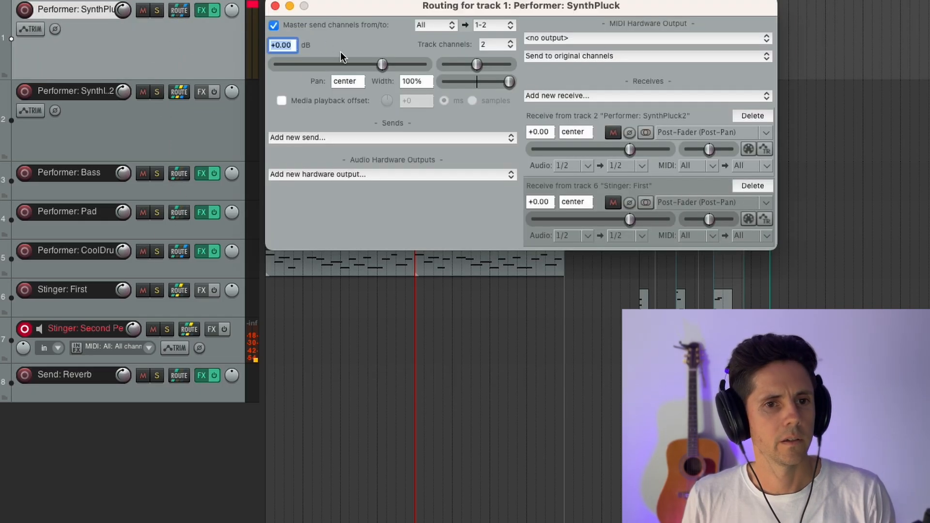
left_click(345, 137)
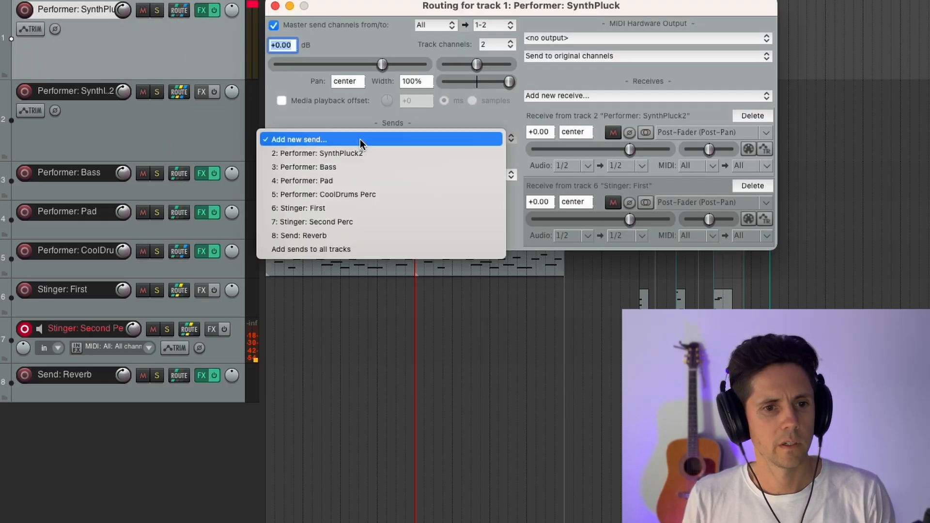
left_click(366, 236)
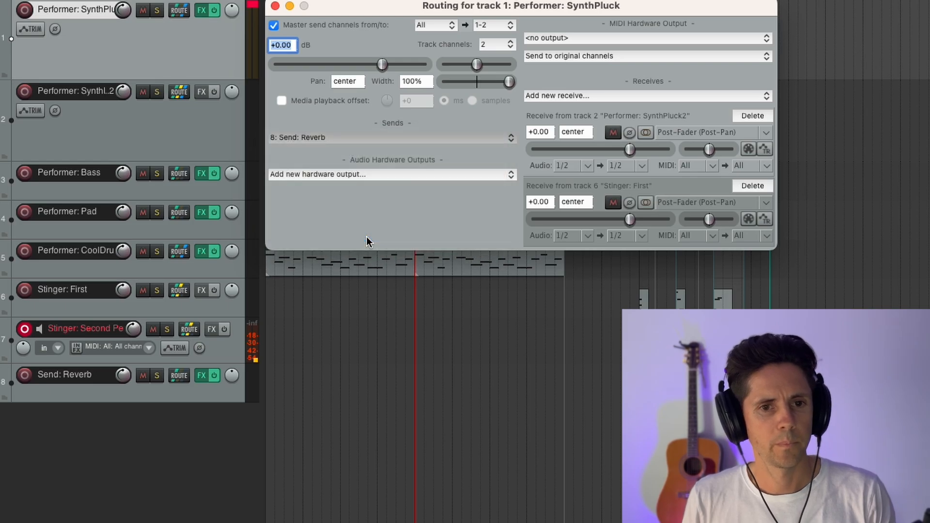
left_click(275, 6)
left_click(284, 1)
left_click(252, 6)
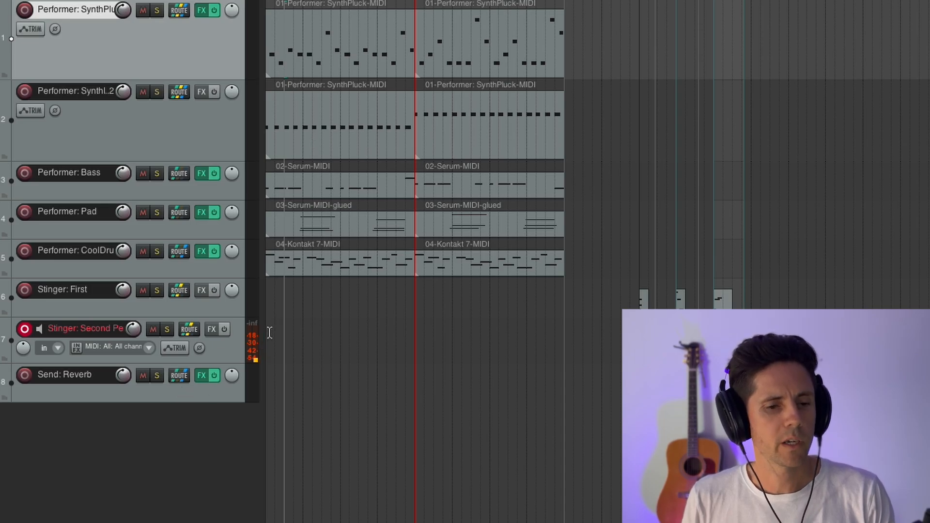
- Play the project briefly to check the signal reaching the Send: Reverb track
key("space")
key("space")
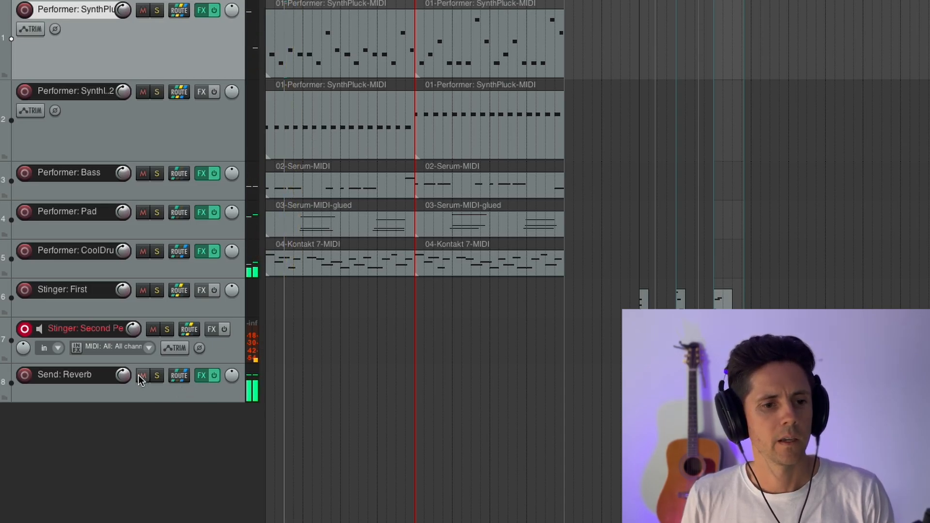
mouse_move(122, 376)
left_click(155, 123)
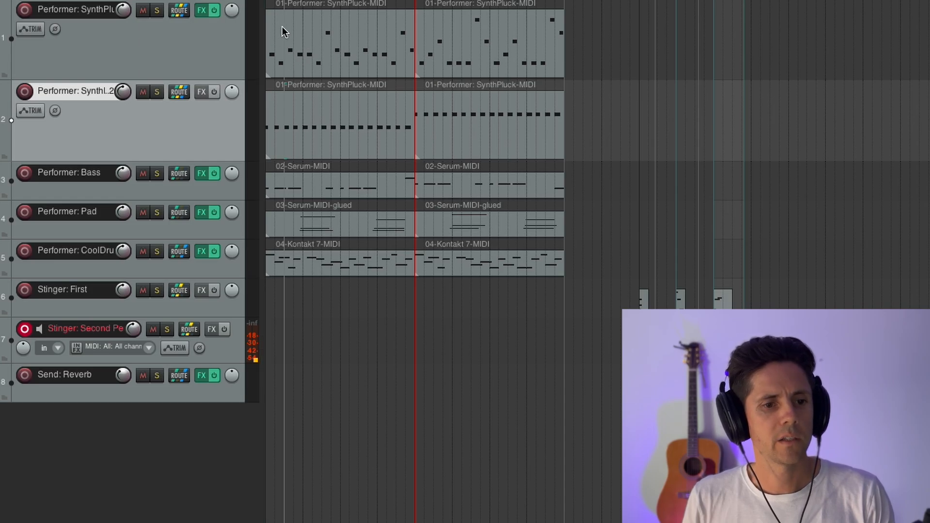
left_click(226, 392)
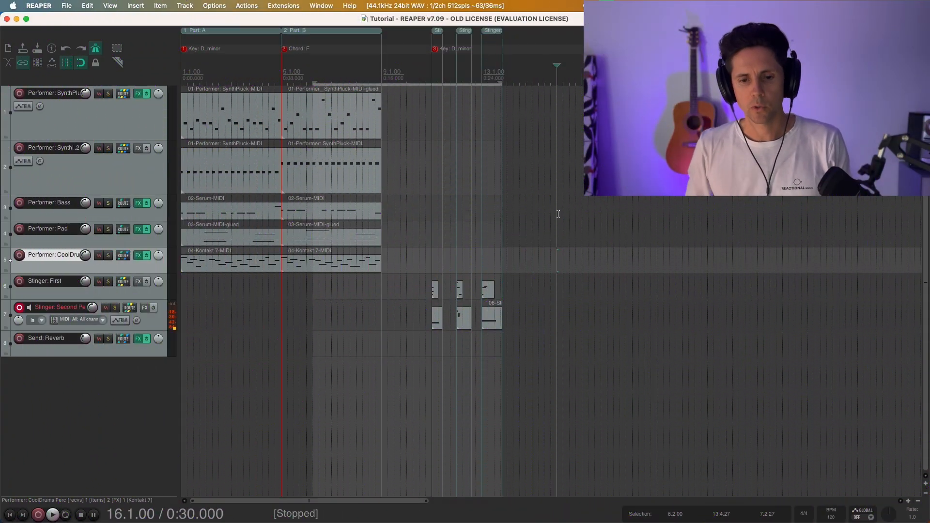
- Launch Reactional Composer
key("super+space")
type("co")
key("Return")
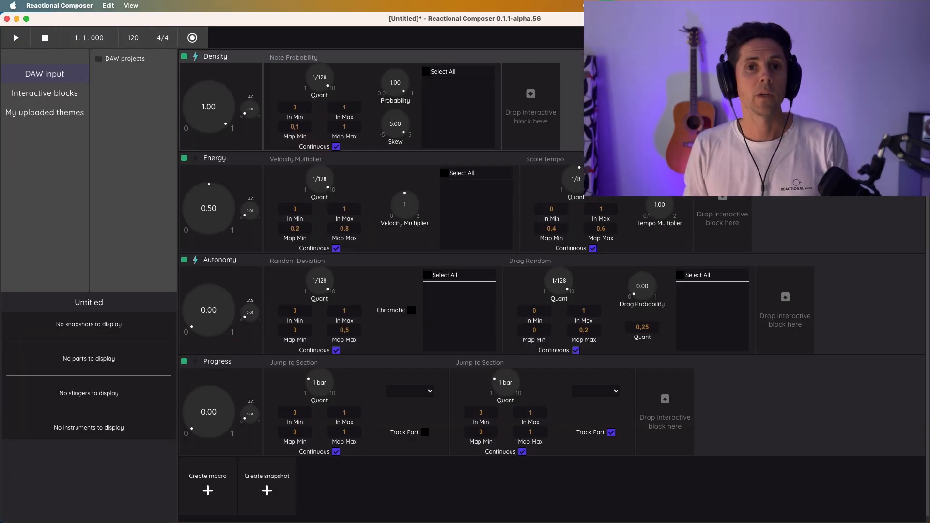
- Open REAPER's Tutorial project folder in Finder and import Tutorial.RPP into Reactional Composer's DAW projects
key("super+Tab")
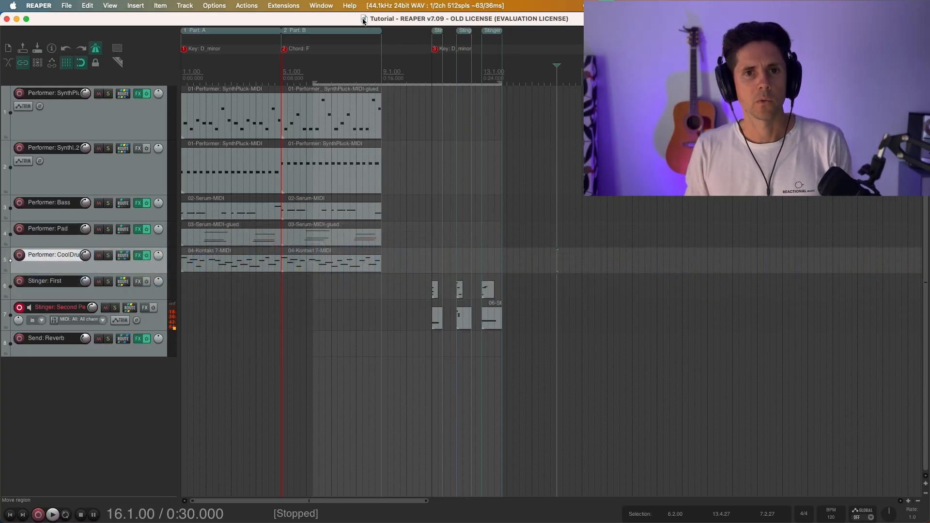
right_click(363, 22)
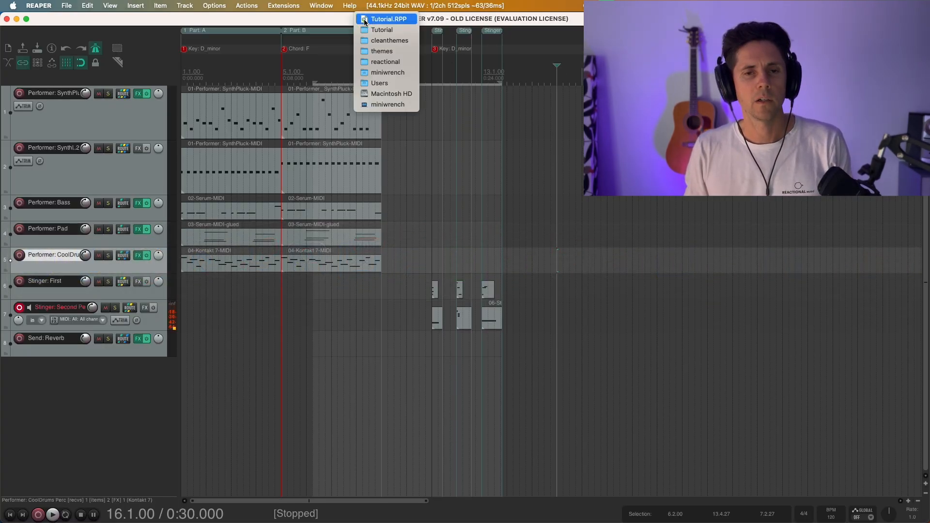
left_click(372, 30)
left_click_drag(258, 288, 557, 208)
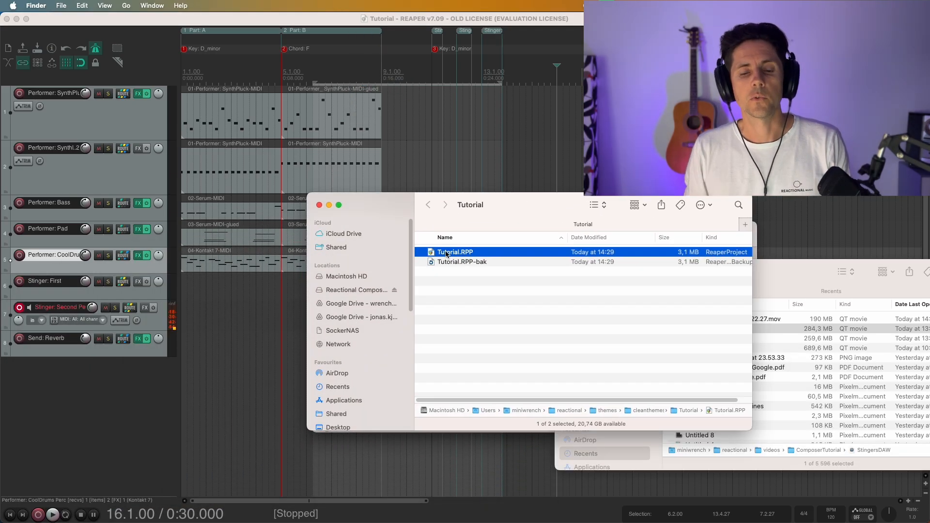
left_click_drag(447, 254, 147, 128)
key("super+Tab")
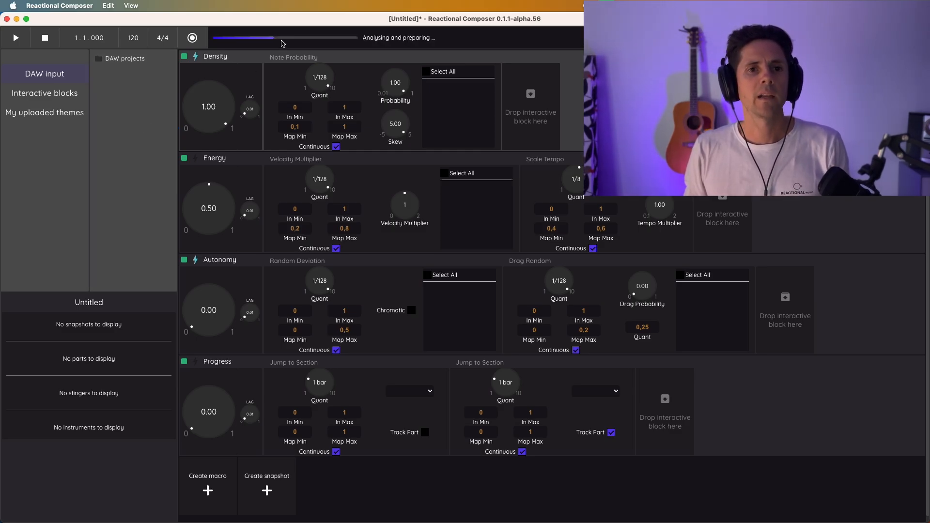